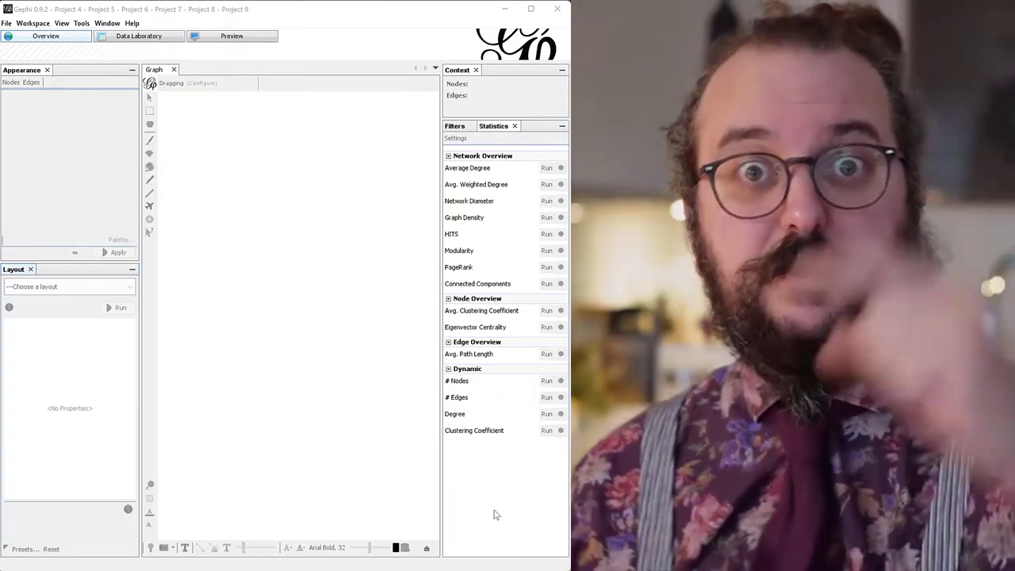
- Import the .gexf article–editor network into a new workspace (41650 nodes, 55451 edges)
key(ctrl+o)
double_click(460, 248)
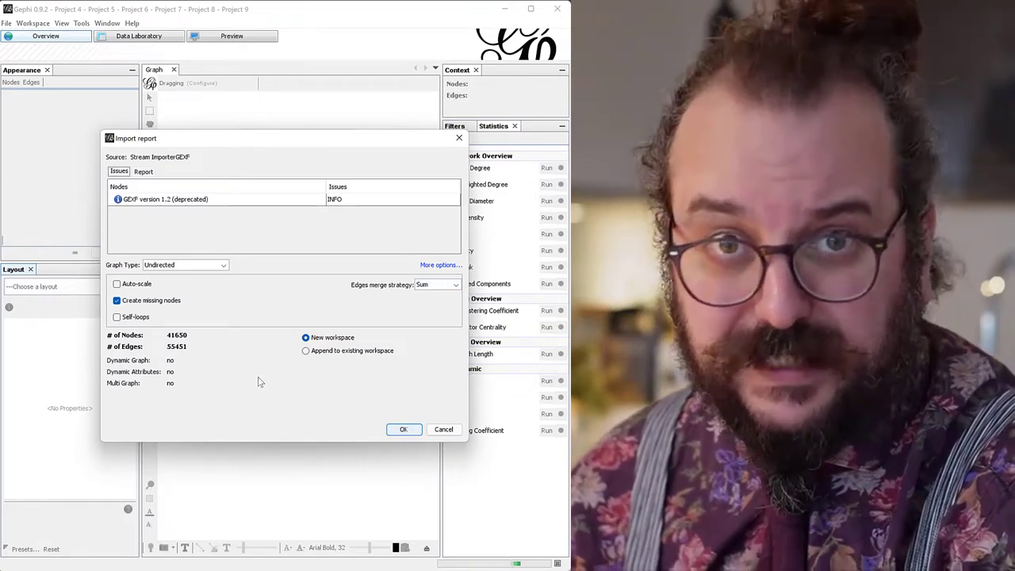
click(403, 429)
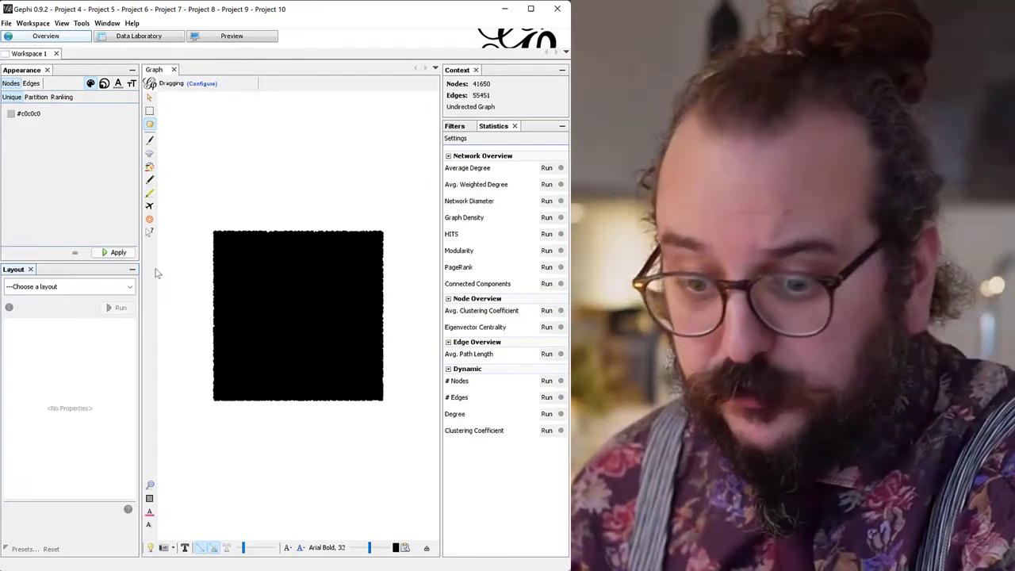
- Run the ForceAtlas 2 layout on the network
click(83, 288)
click(40, 338)
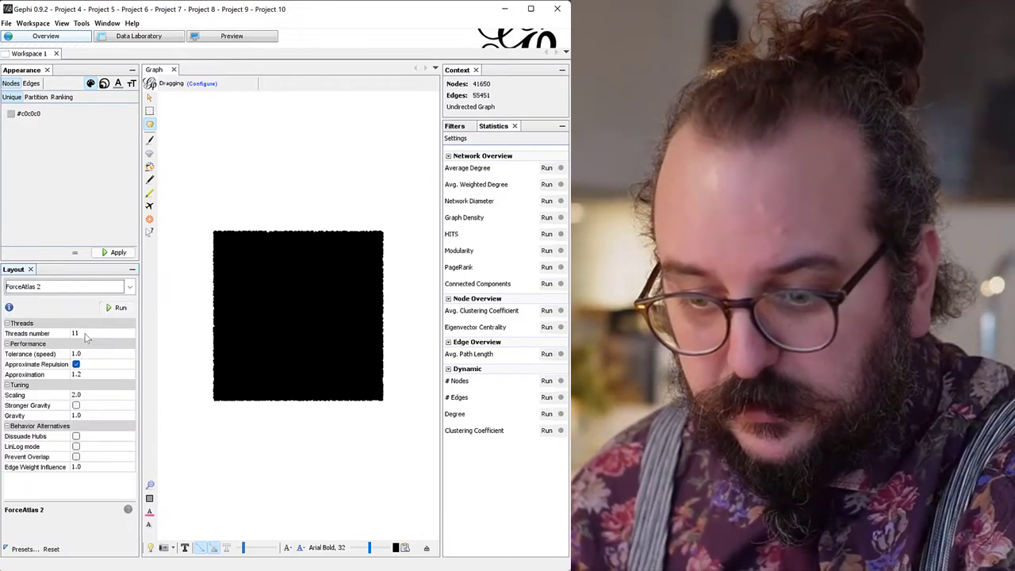
click(118, 308)
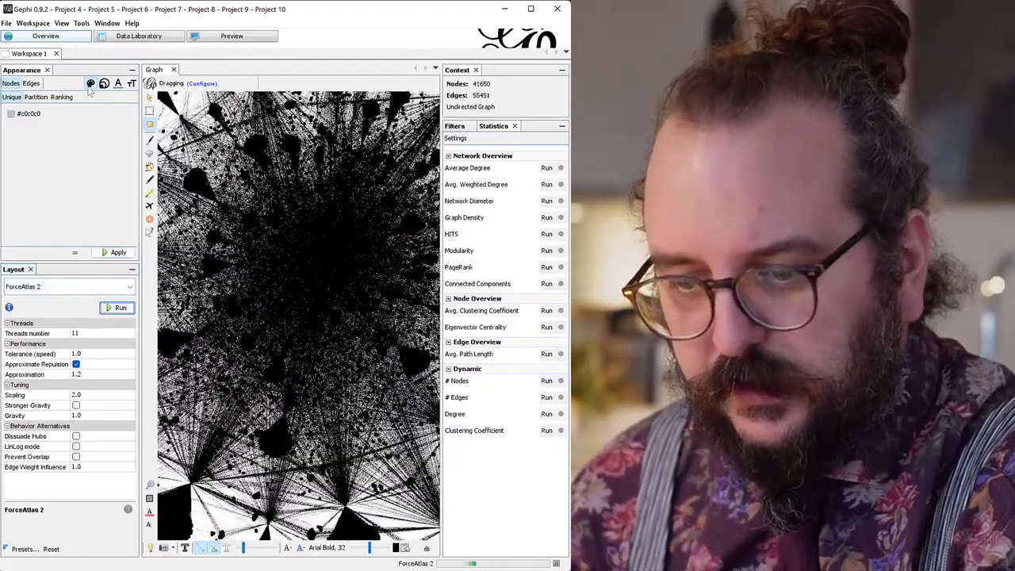
- Colour nodes by the type partition: editors pink, articles green
click(36, 97)
click(44, 111)
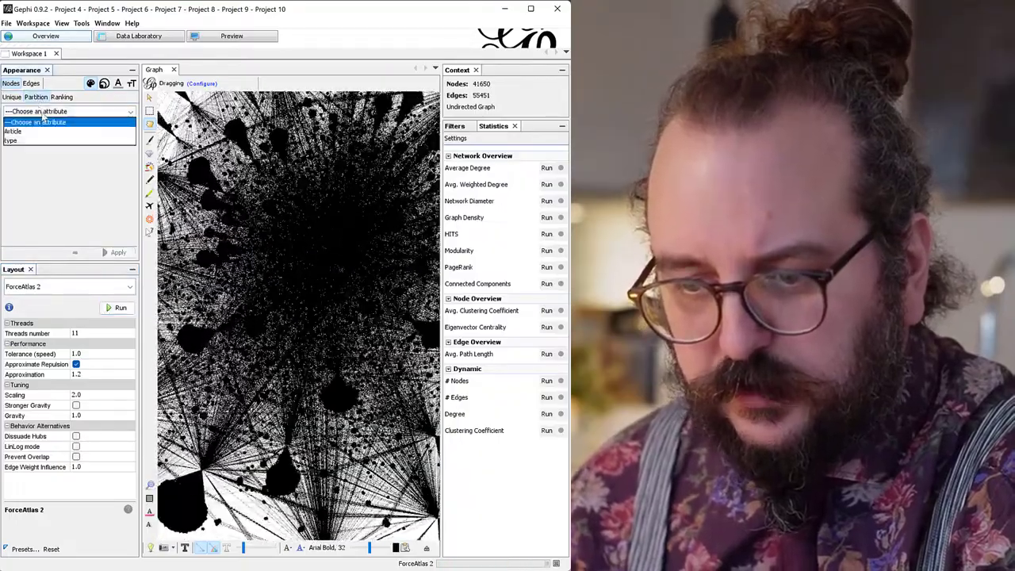
click(44, 142)
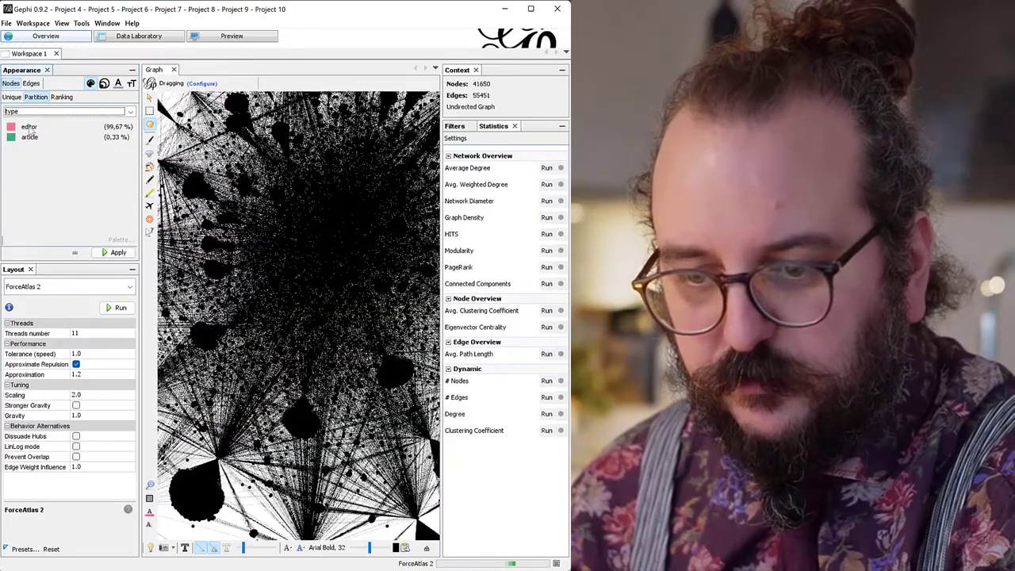
click(117, 253)
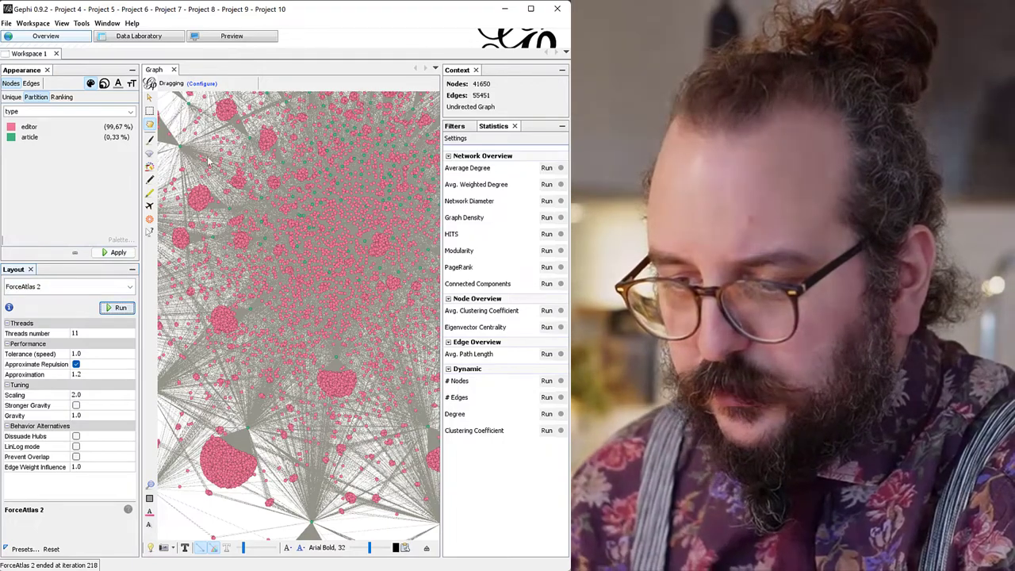
- Pan and zoom in on a green article node and its cluster of pink editors
drag(347, 133, 336, 191)
scroll(336, 191, up, 6)
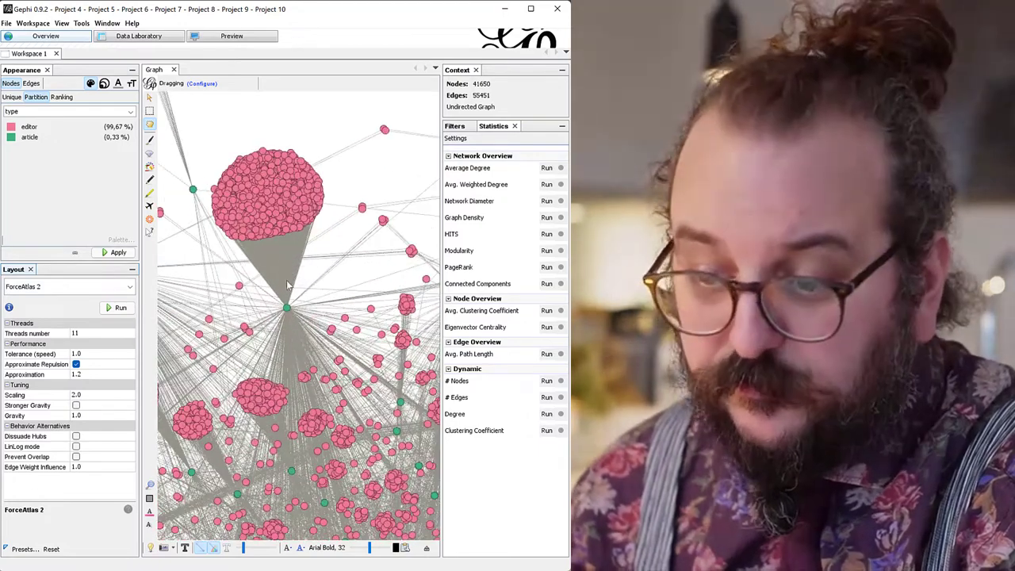
drag(288, 284, 294, 249)
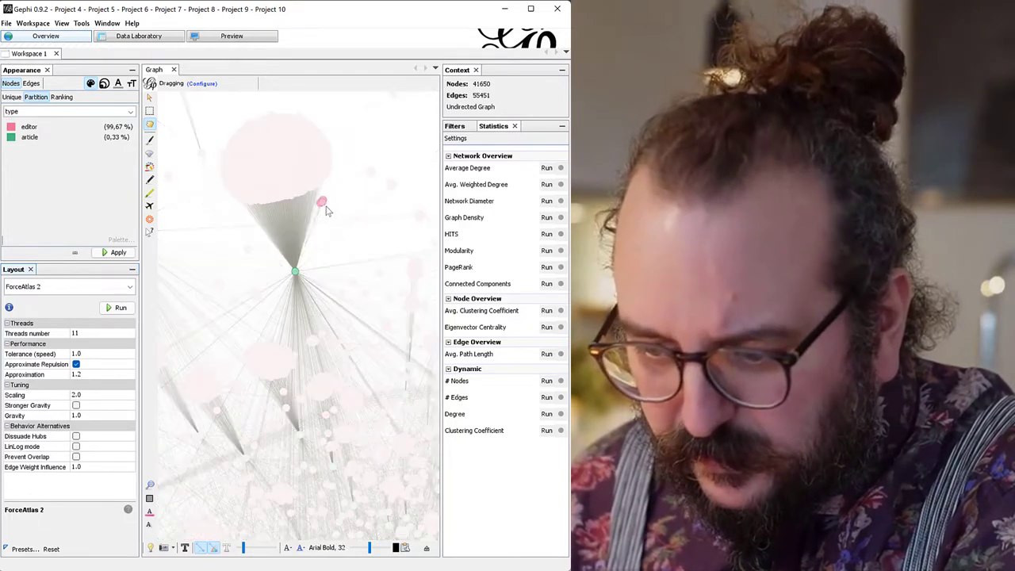
- Drag three pink editor nodes slightly aside near the article, then zoom back out to the full network
drag(325, 210, 336, 225)
scroll(319, 259, up, 3)
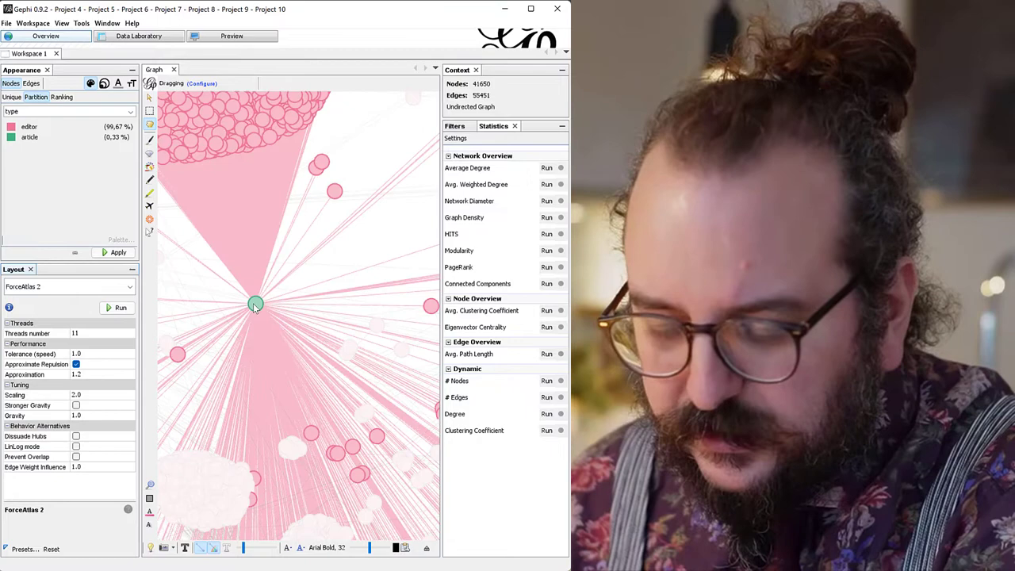
drag(334, 191, 339, 201)
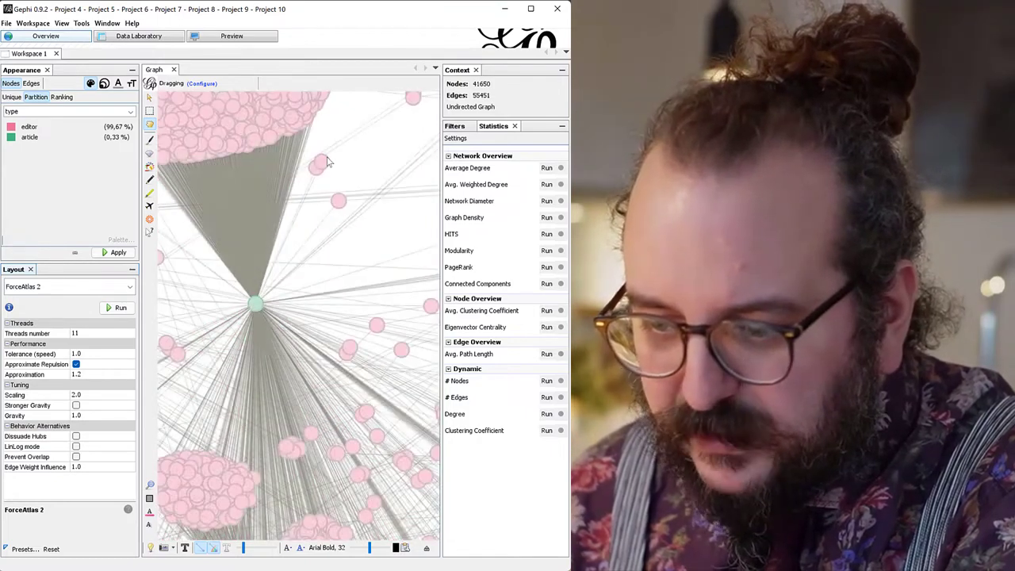
drag(328, 162, 339, 165)
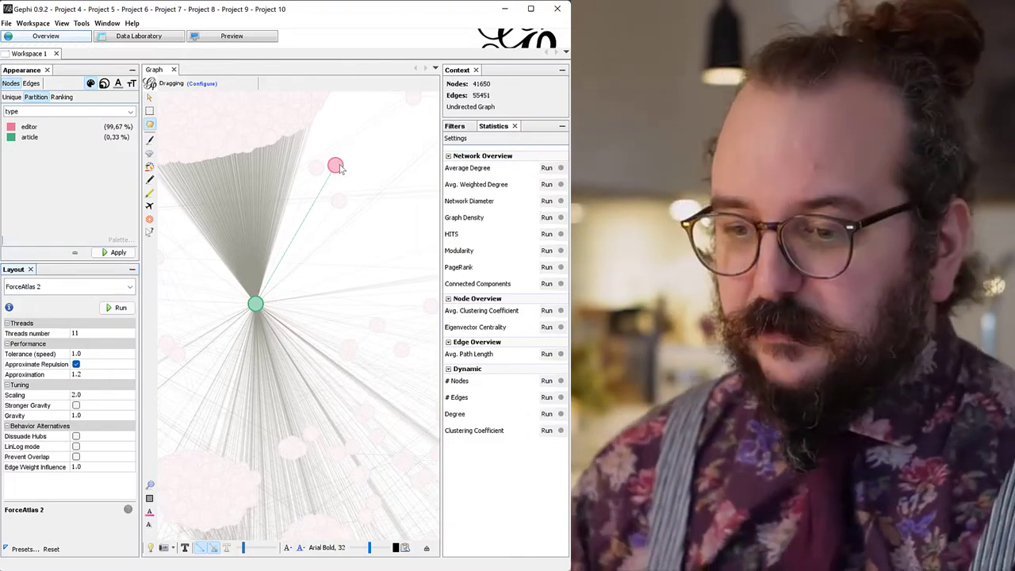
scroll(302, 279, down, 6)
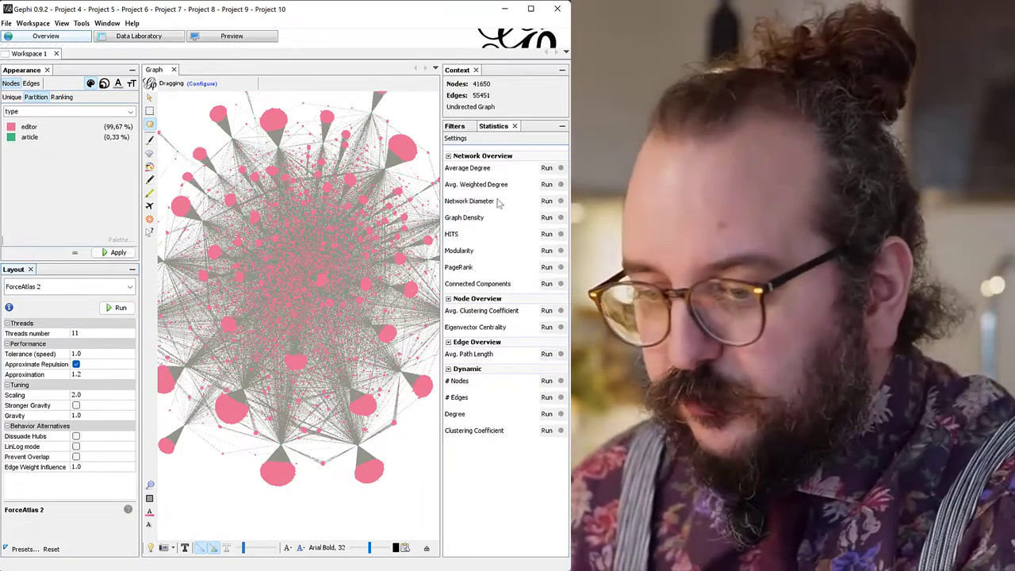
- Add a Topology > Degree Range filter to Queries and apply it, leaving the slider at 1–3546
click(458, 126)
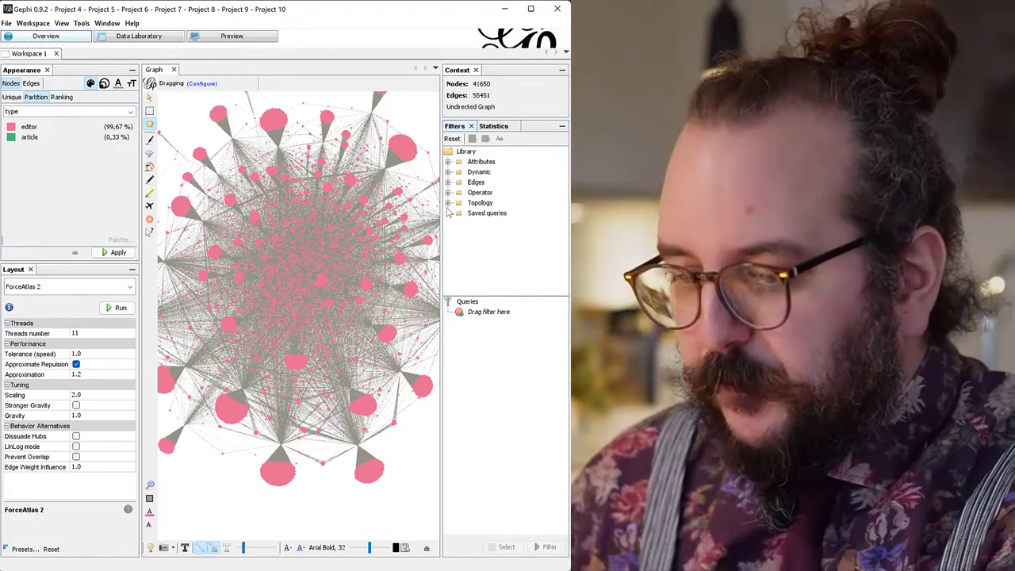
click(448, 203)
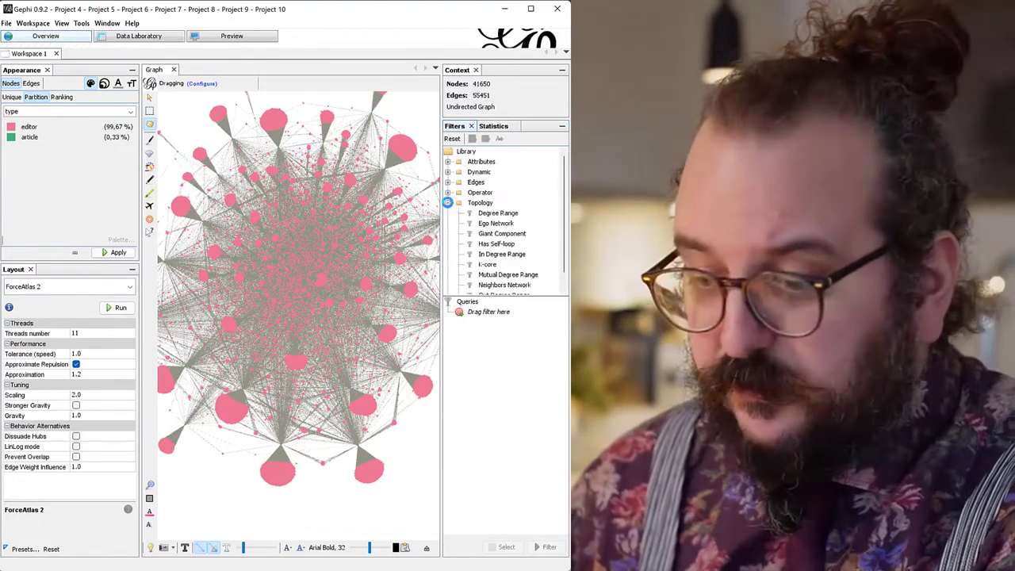
click(496, 208)
drag(494, 221, 490, 317)
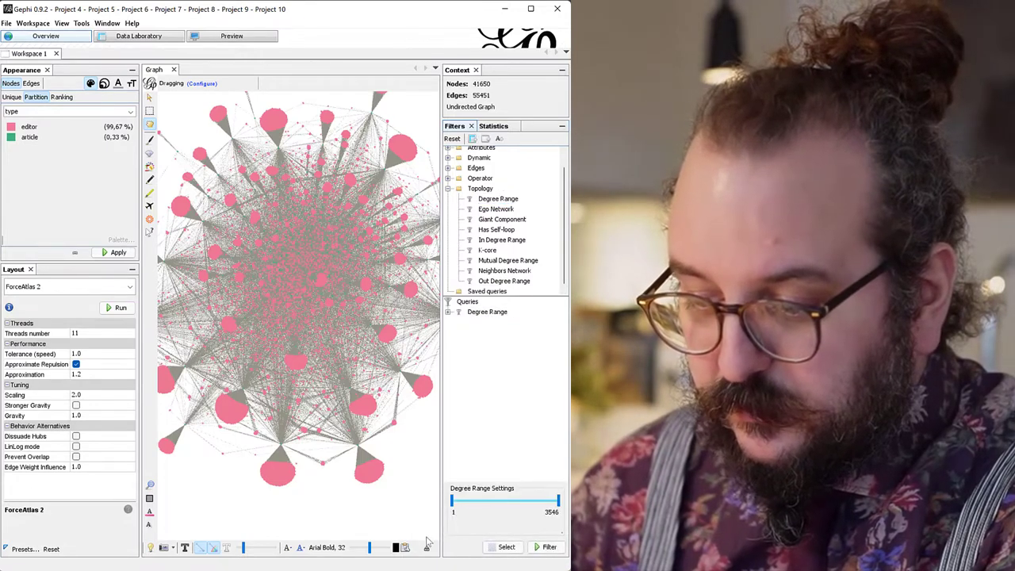
click(549, 549)
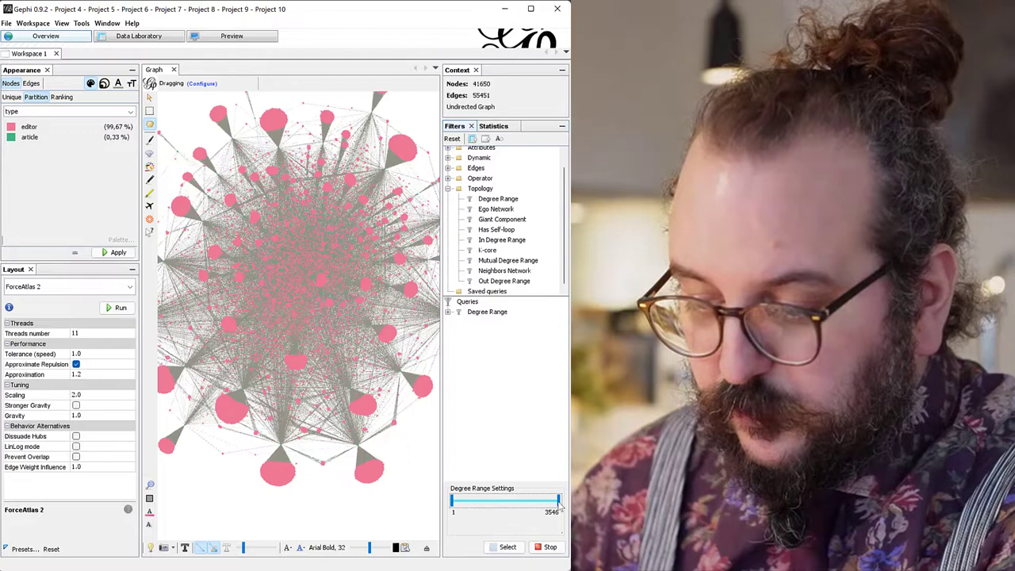
drag(533, 508, 559, 507)
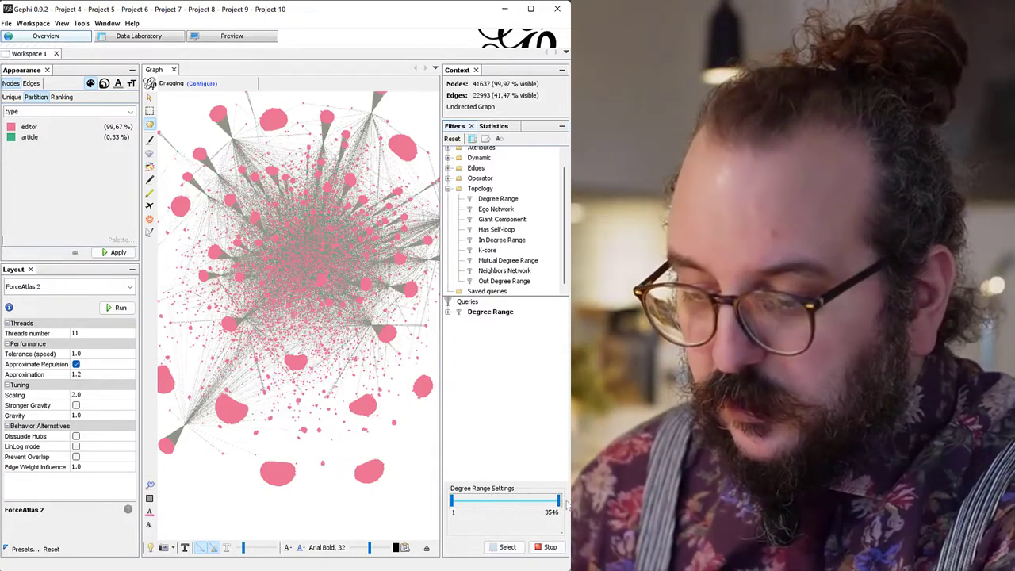
drag(453, 507, 479, 506)
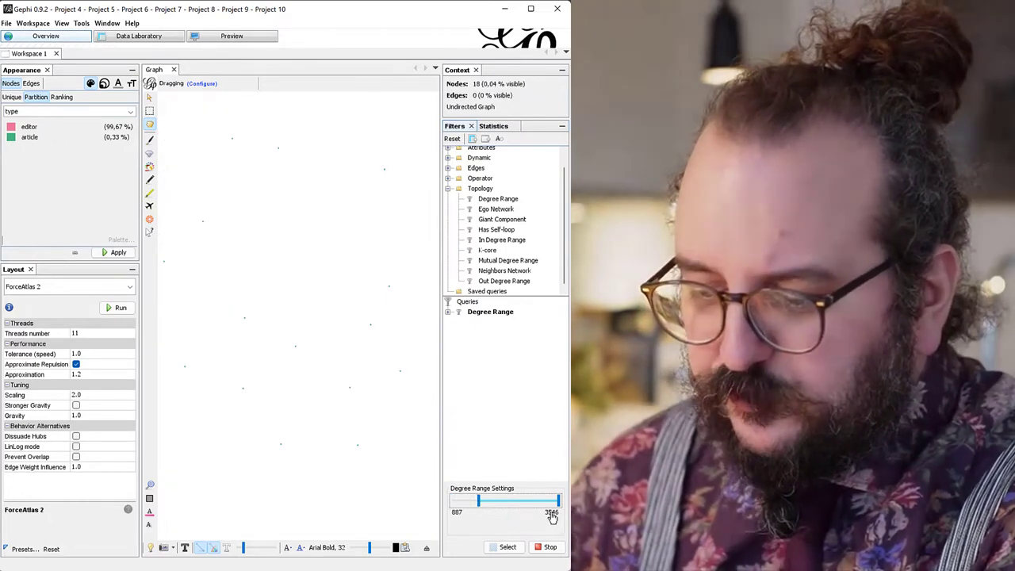
drag(479, 506, 453, 508)
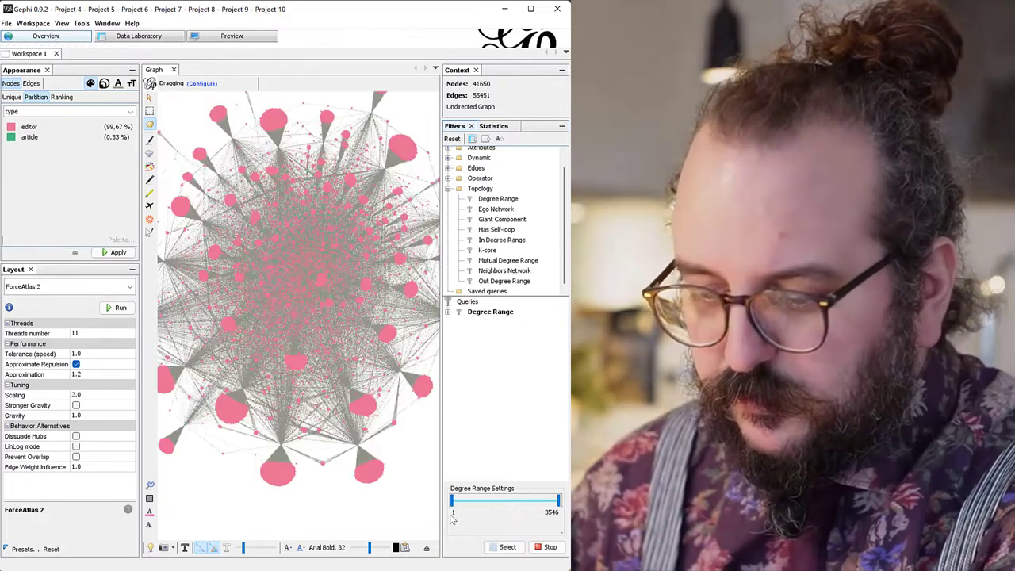
- Raise the Degree Range minimum to 3, keeping 2131 nodes and 13520 edges
click(454, 513)
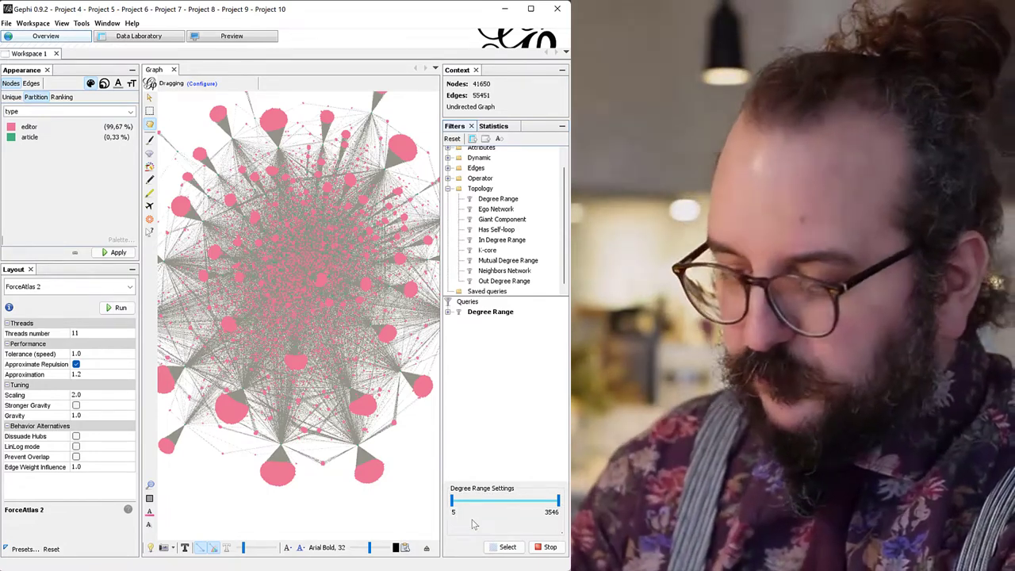
key(Return)
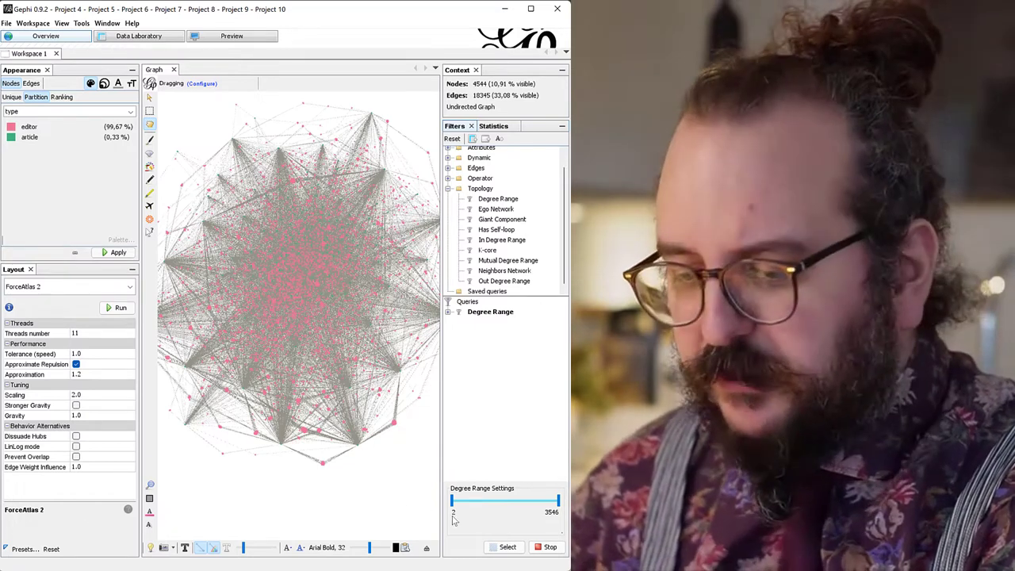
click(454, 514)
text(3)
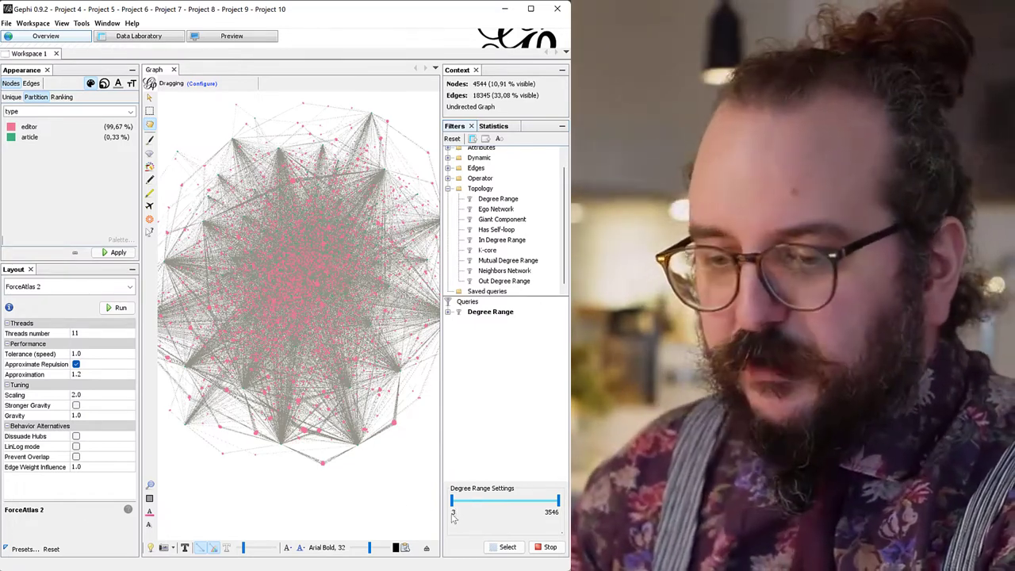
key(Return)
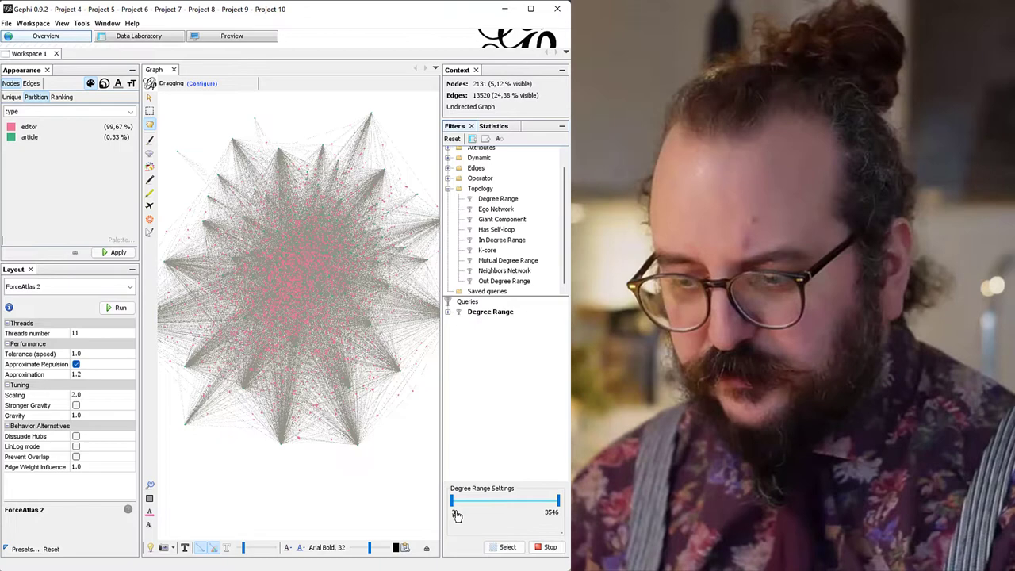
drag(456, 515, 453, 515)
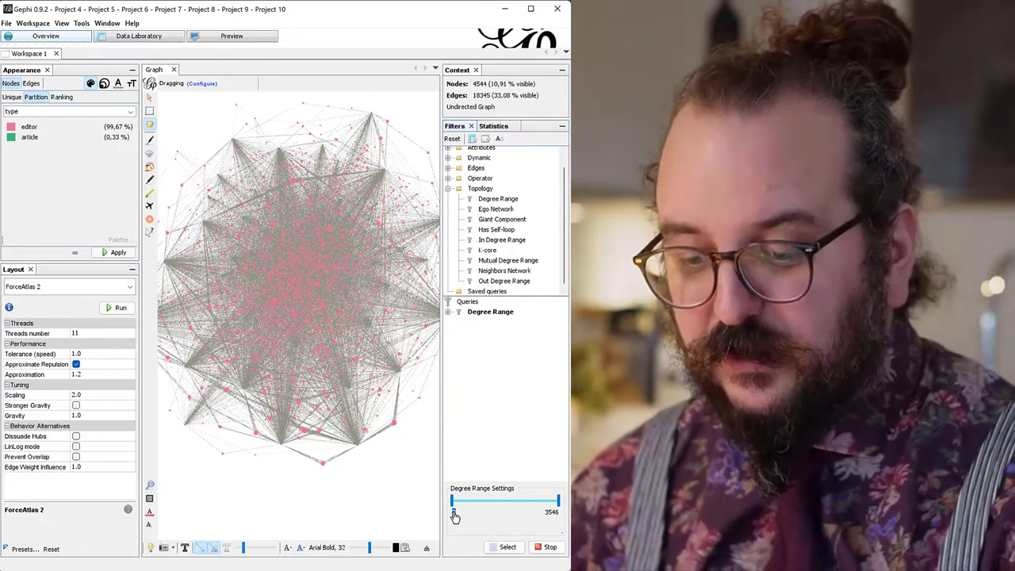
drag(455, 516, 456, 516)
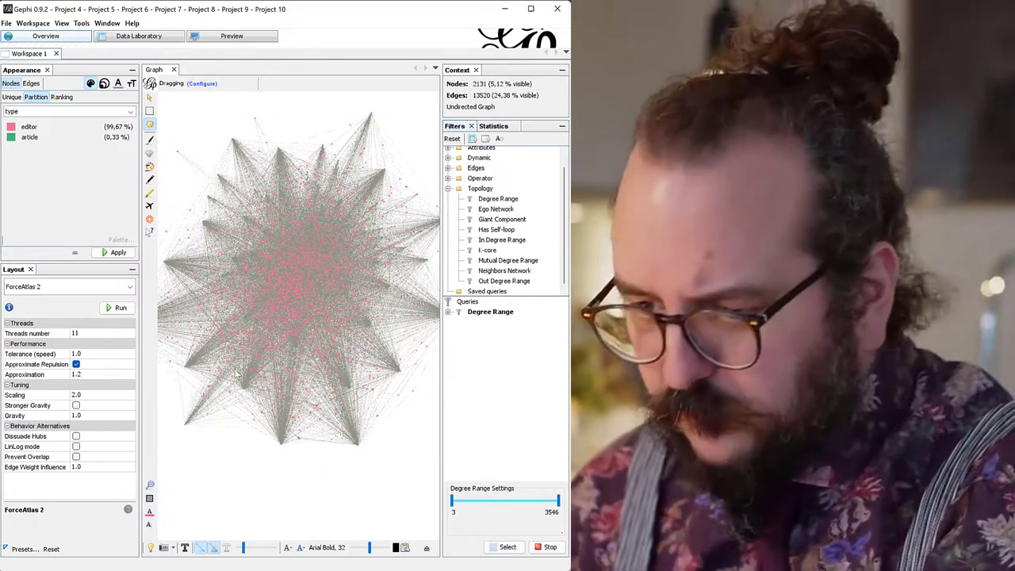
- Rerun and stop ForceAtlas 2, then toggle the Degree Range filter off and back on
click(119, 308)
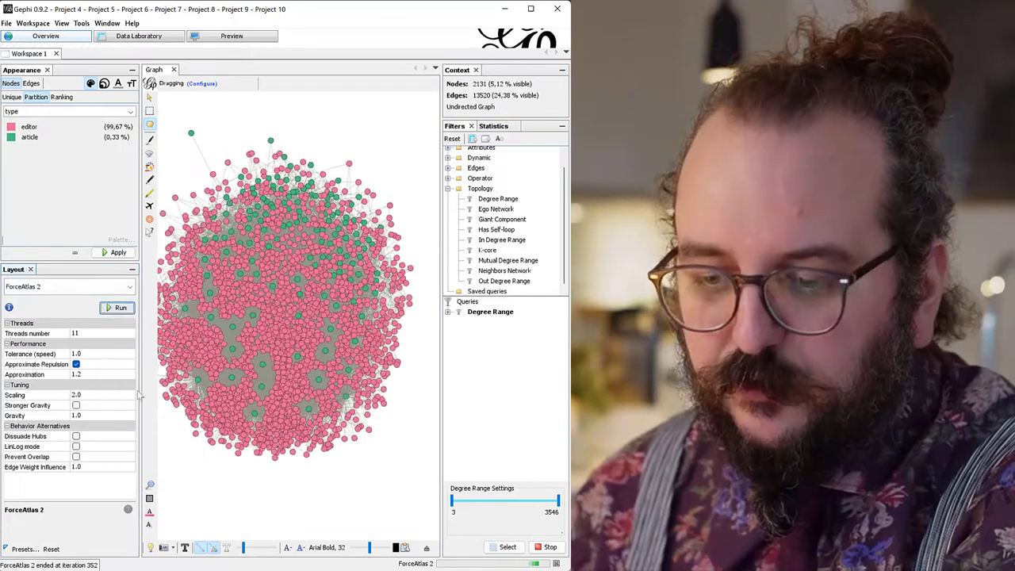
click(115, 308)
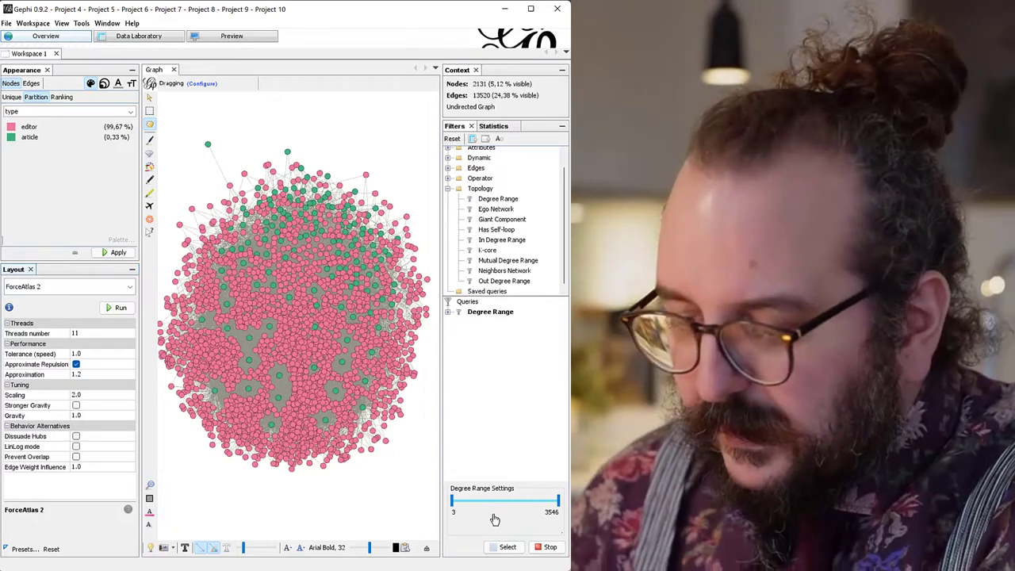
click(541, 547)
click(541, 547)
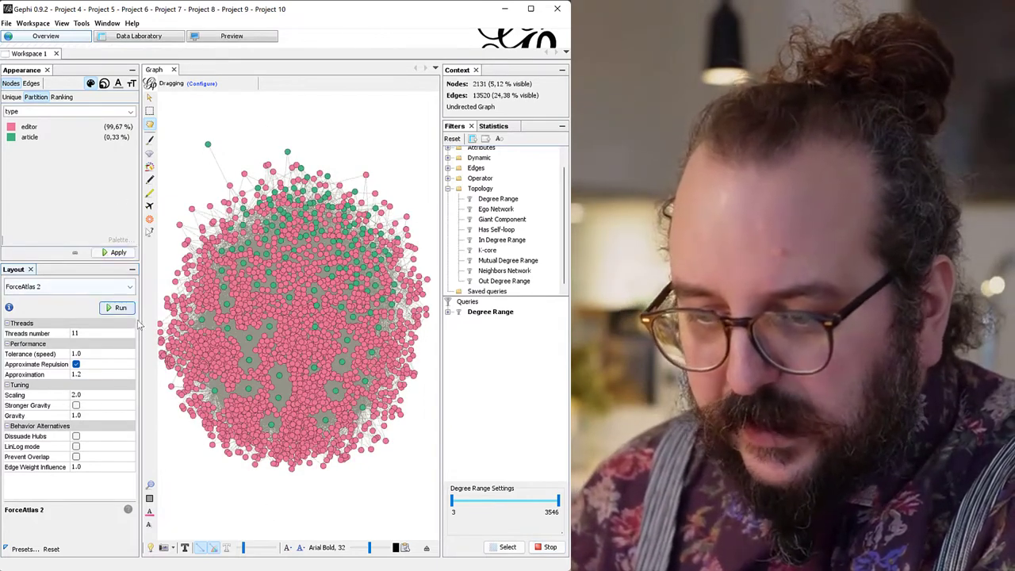
click(528, 549)
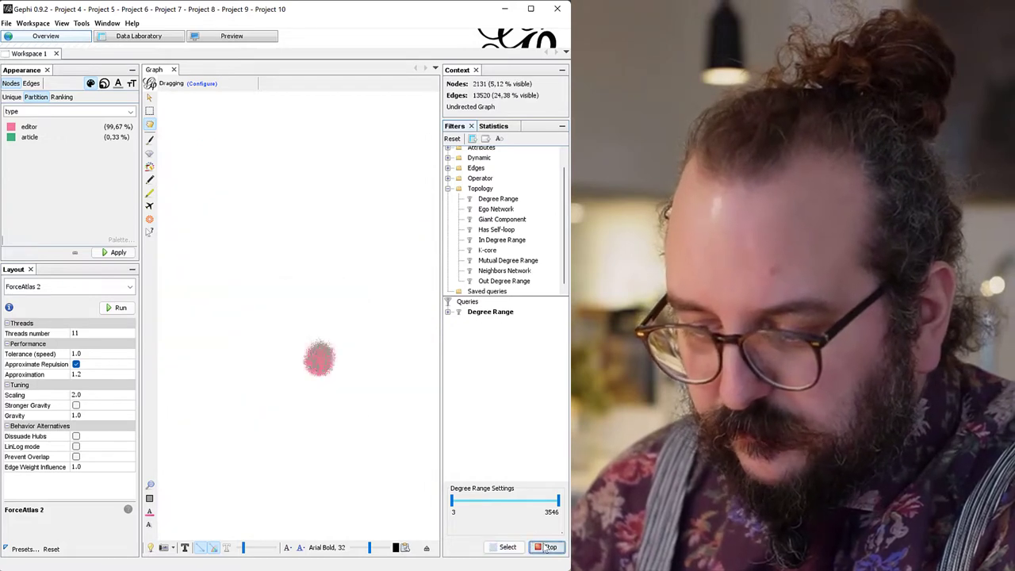
click(547, 548)
click(547, 547)
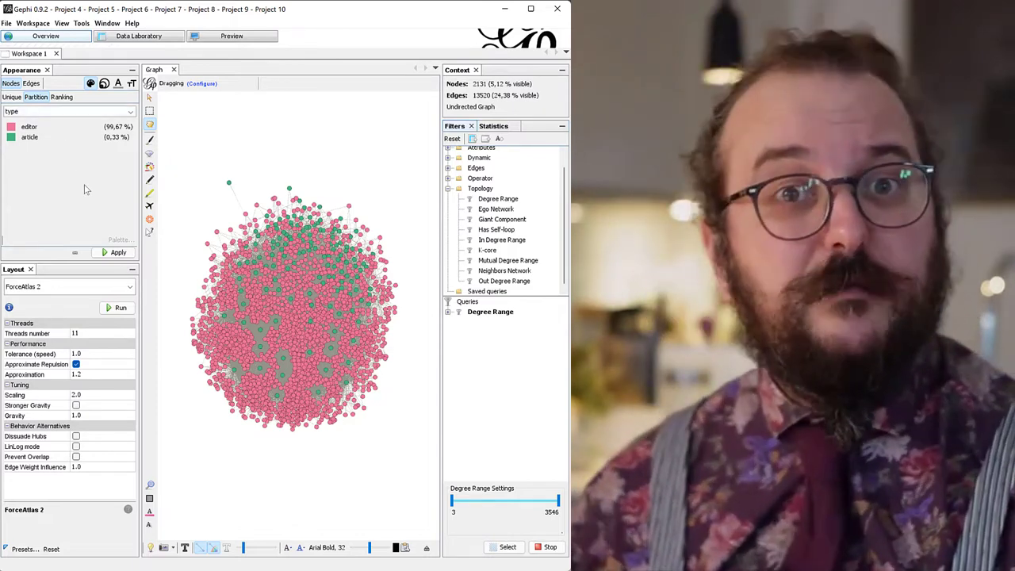
- Start exporting the network as a graph file in GEXF format
click(6, 24)
mouse_move(64, 188)
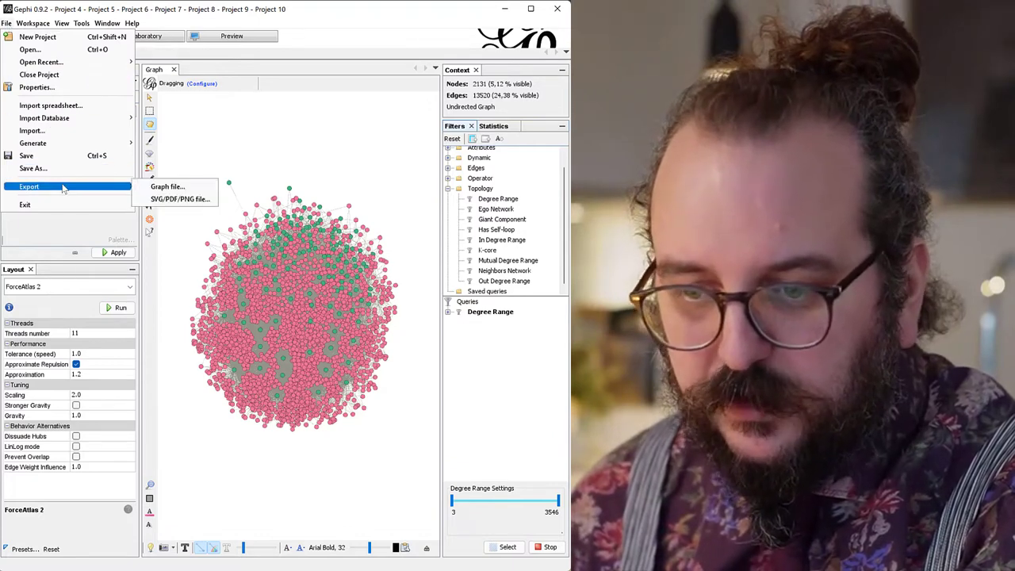
click(156, 191)
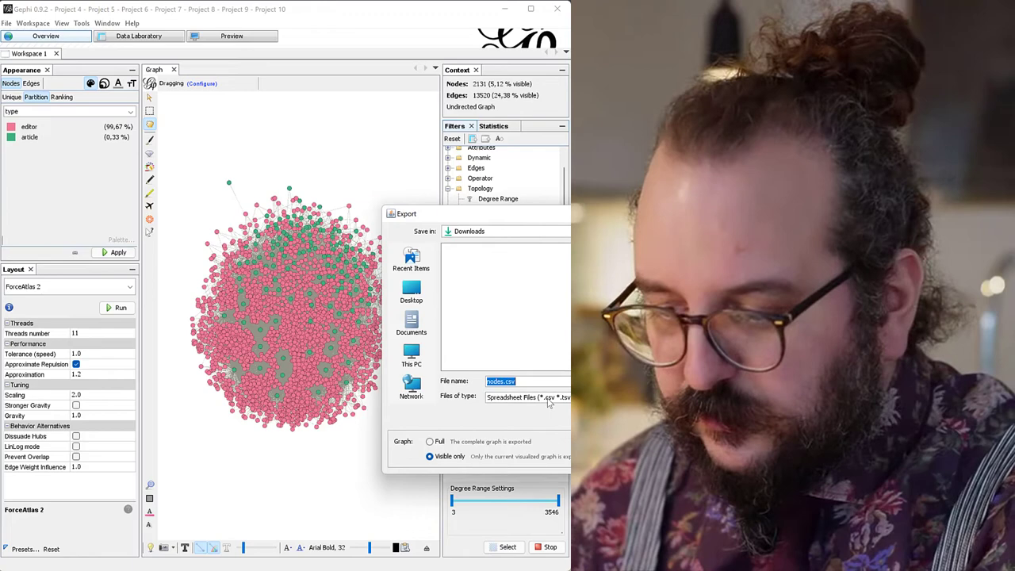
click(555, 398)
click(555, 426)
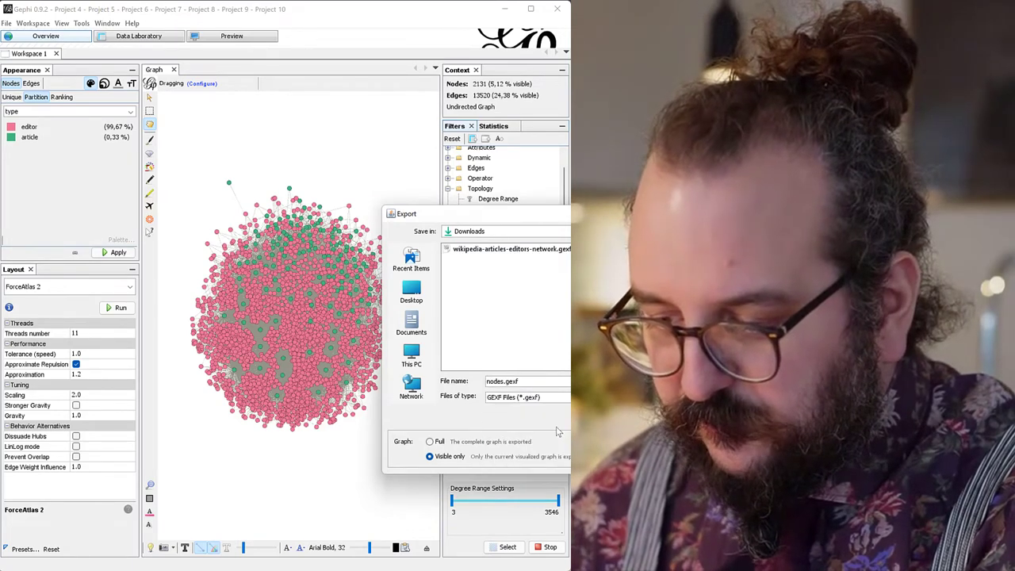
- Name it 'my filtered network', export only the visible graph, and save to Downloads
drag(532, 381, 404, 363)
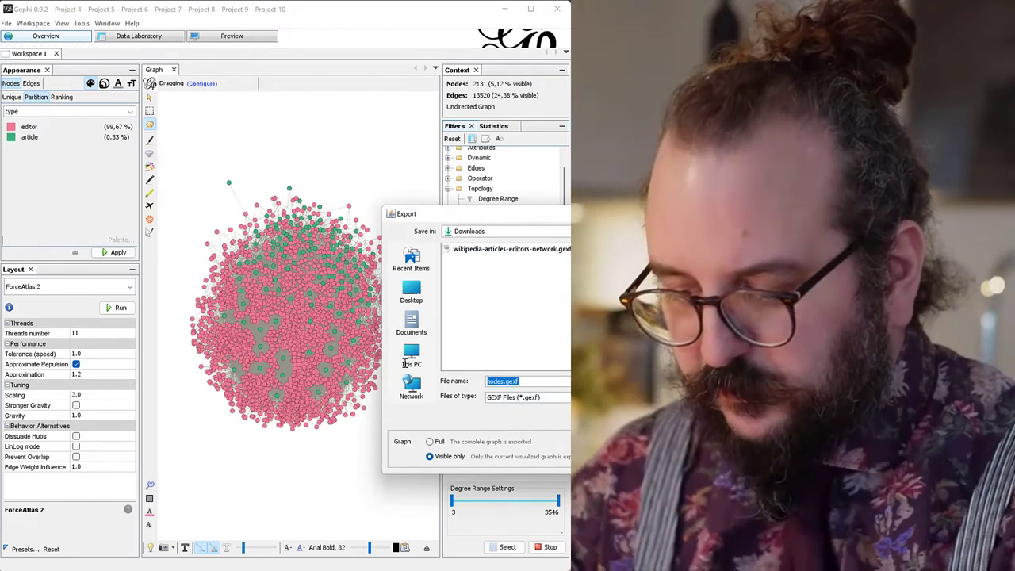
text(my filtered m)
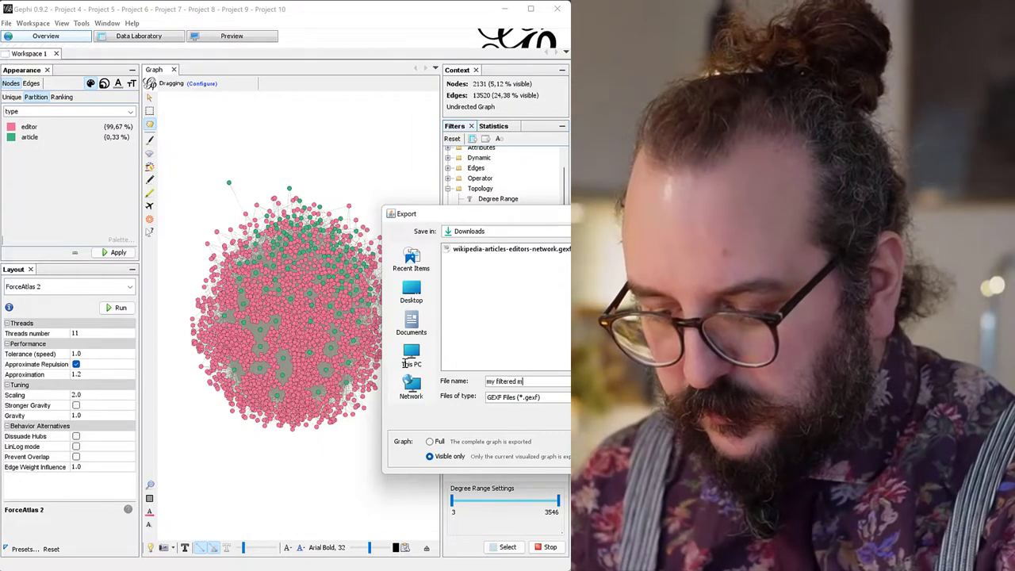
key(BackSpace)
key(BackSpace)
key(BackSpace)
key(BackSpace)
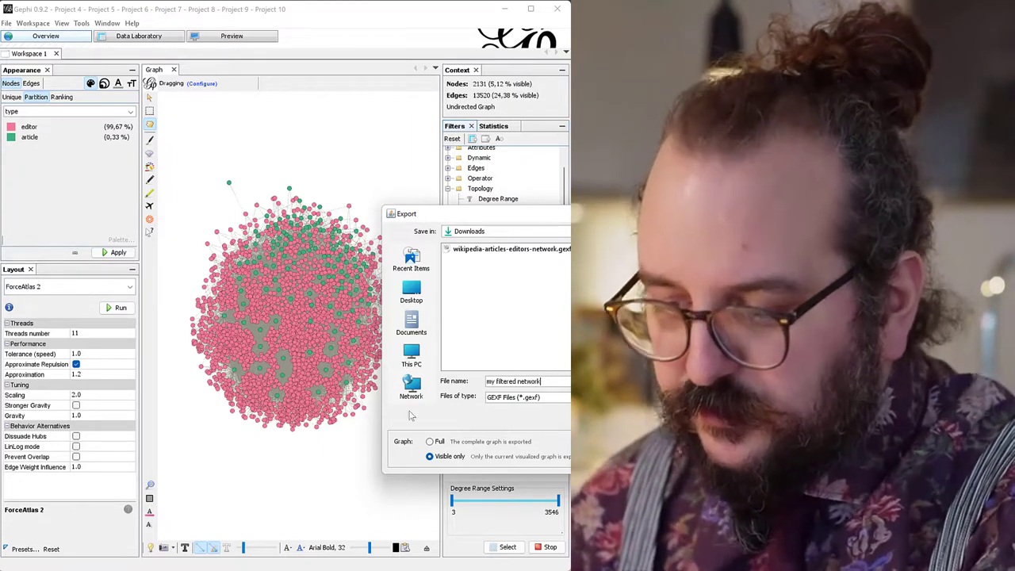
click(436, 441)
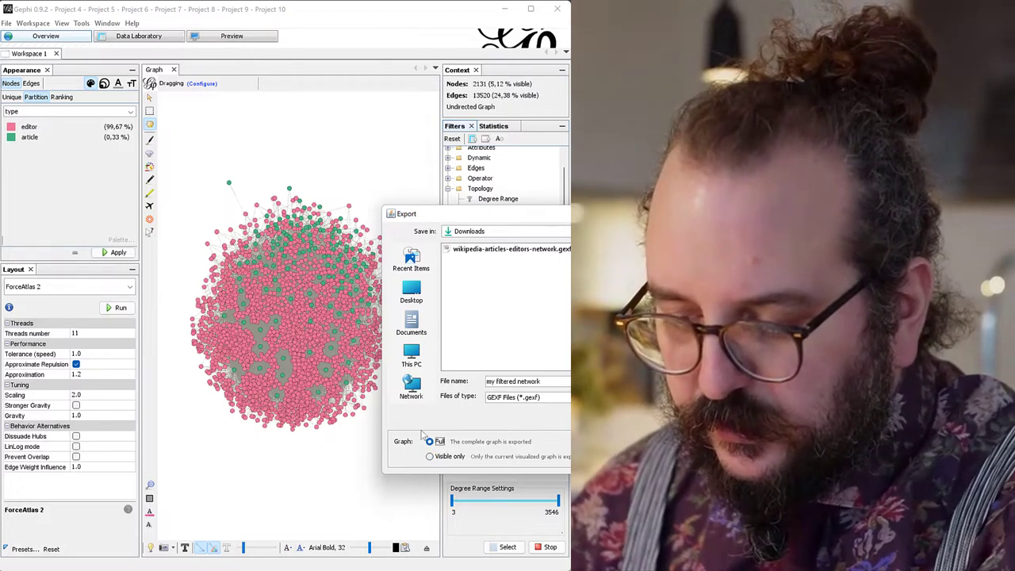
drag(480, 214, 269, 142)
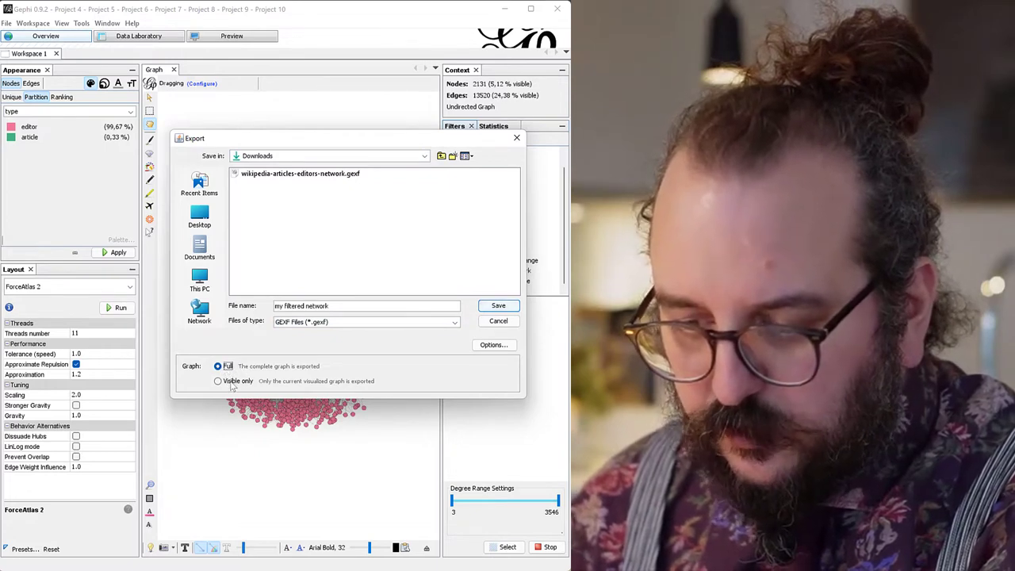
click(233, 382)
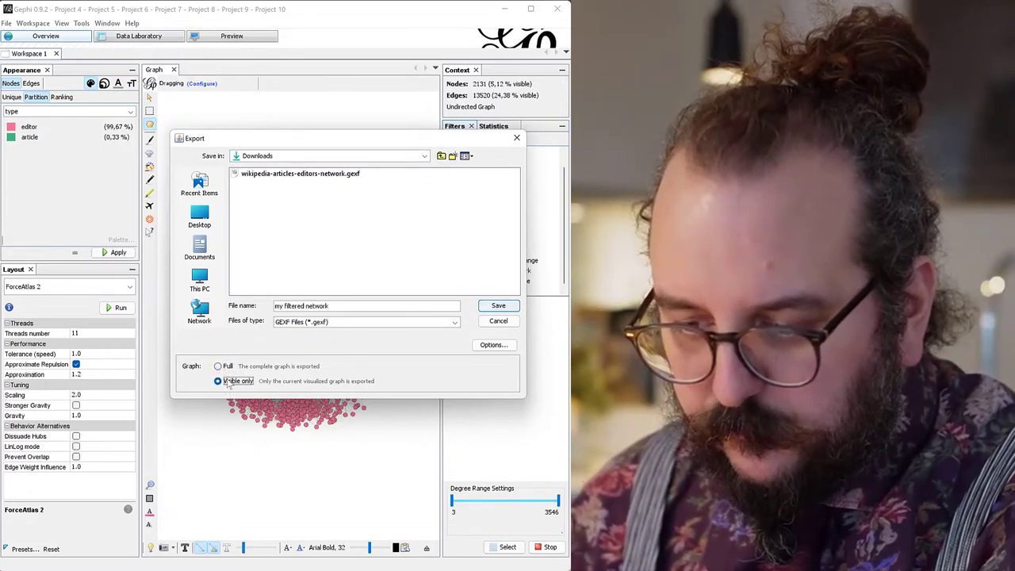
click(227, 367)
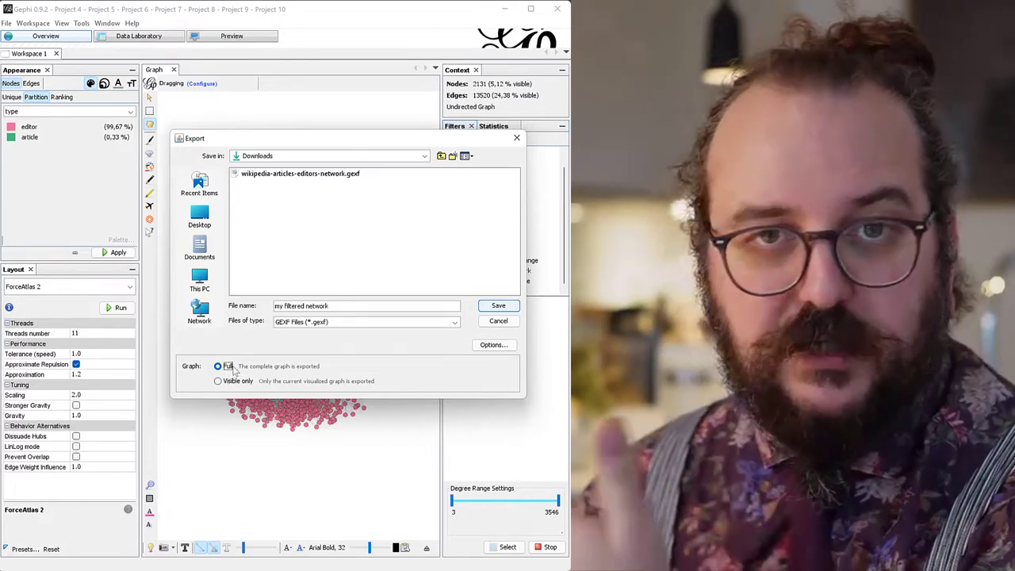
click(237, 381)
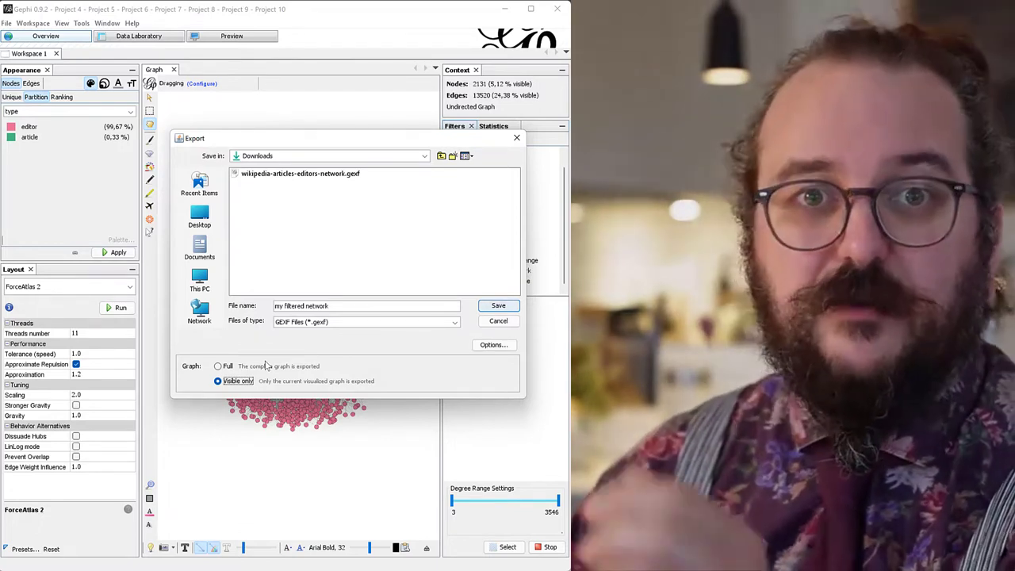
click(508, 308)
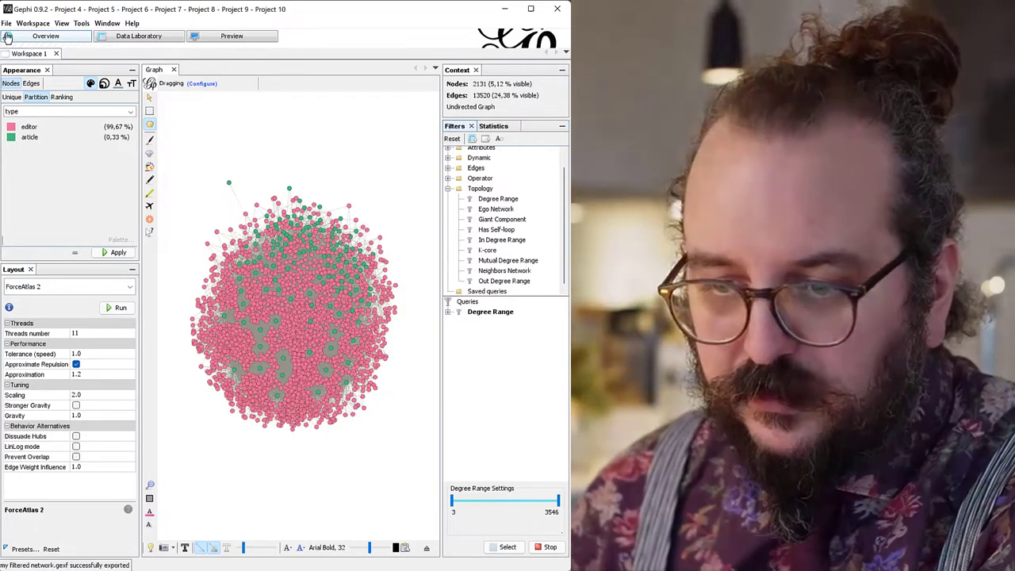
- Open 'my filtered network.gexf' from Downloads into a new workspace
click(7, 24)
click(17, 50)
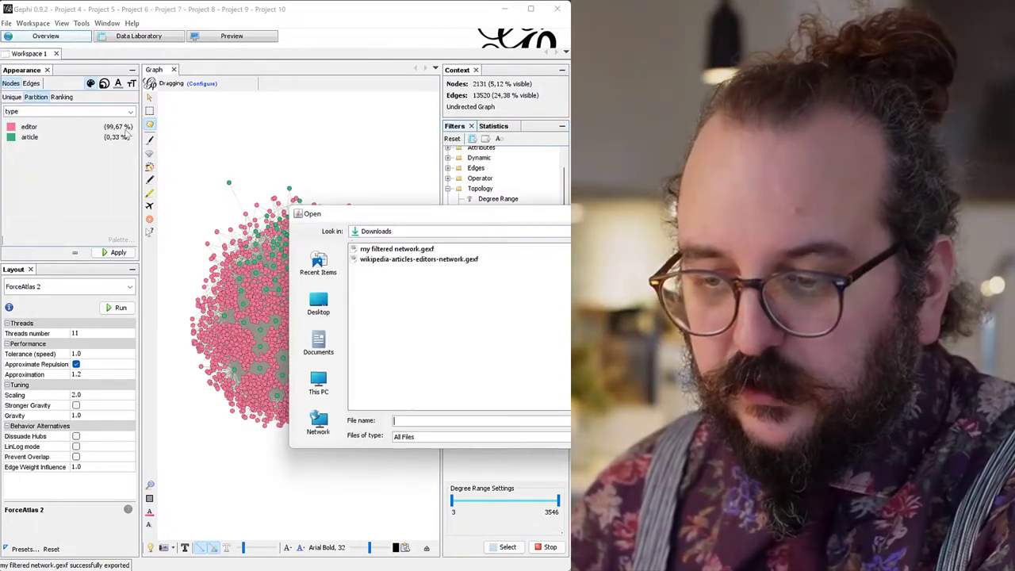
click(410, 250)
double_click(409, 251)
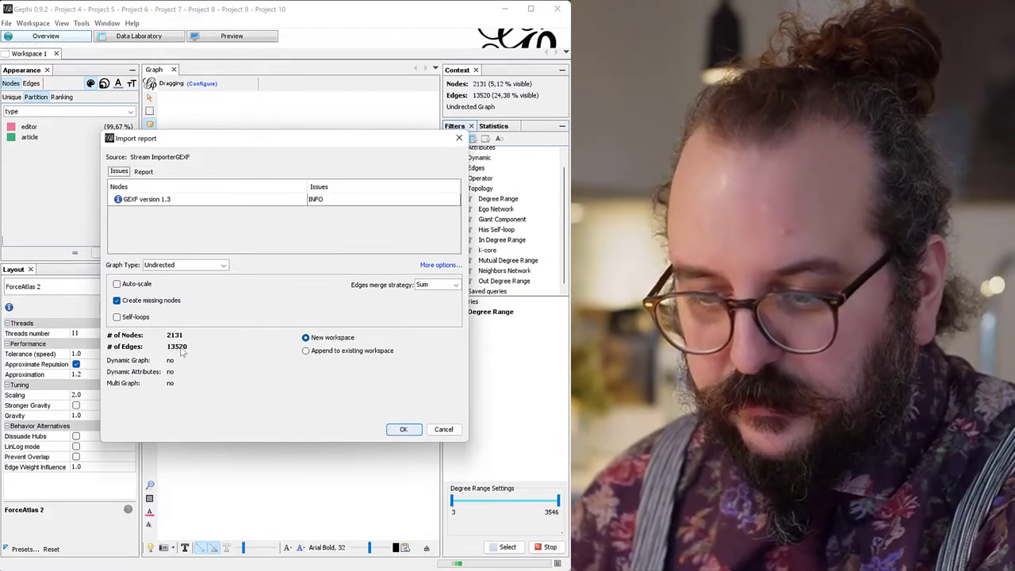
click(403, 429)
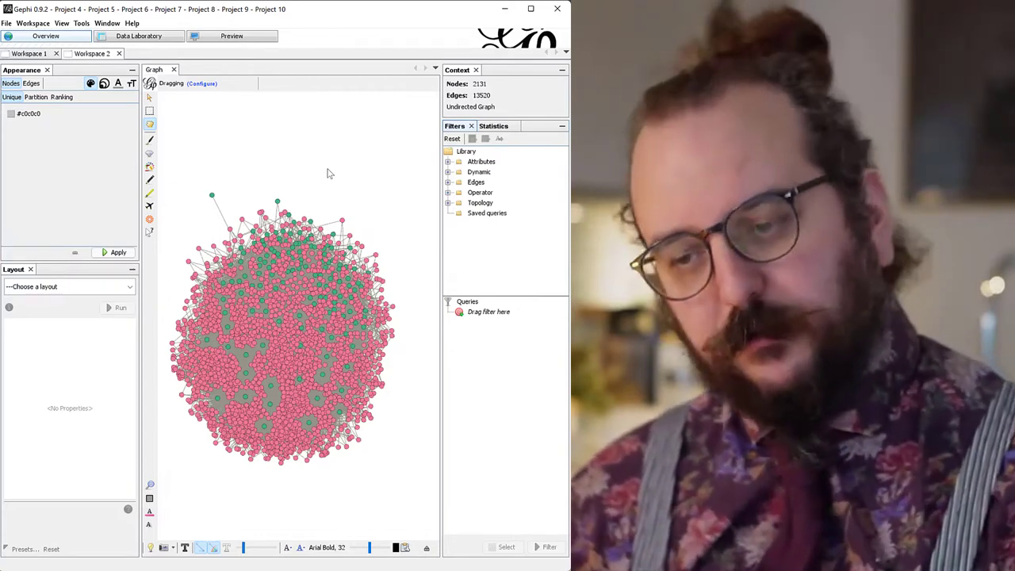
- Size nodes by Degree ranking from 1 to 15 and apply it
click(492, 128)
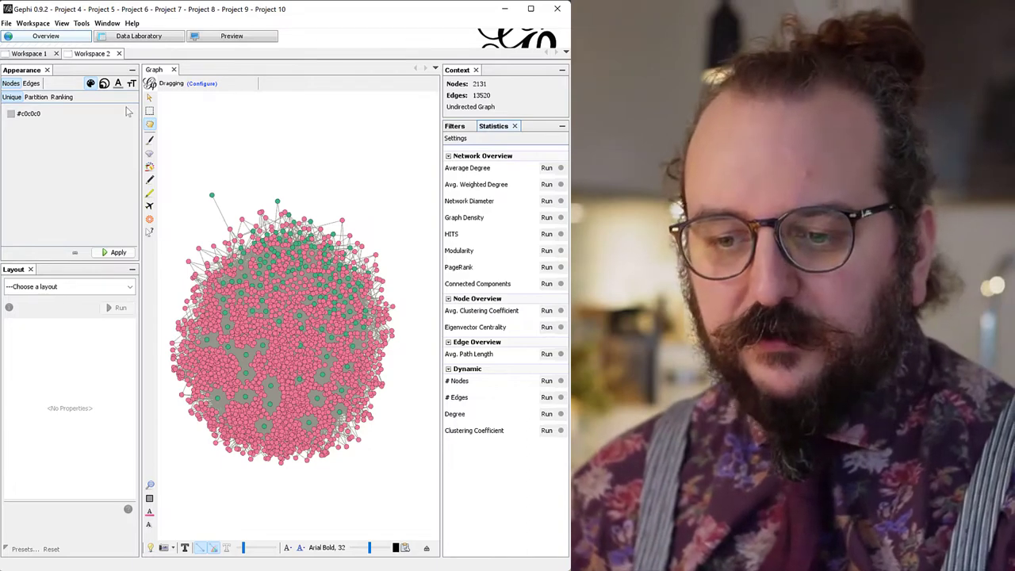
click(105, 84)
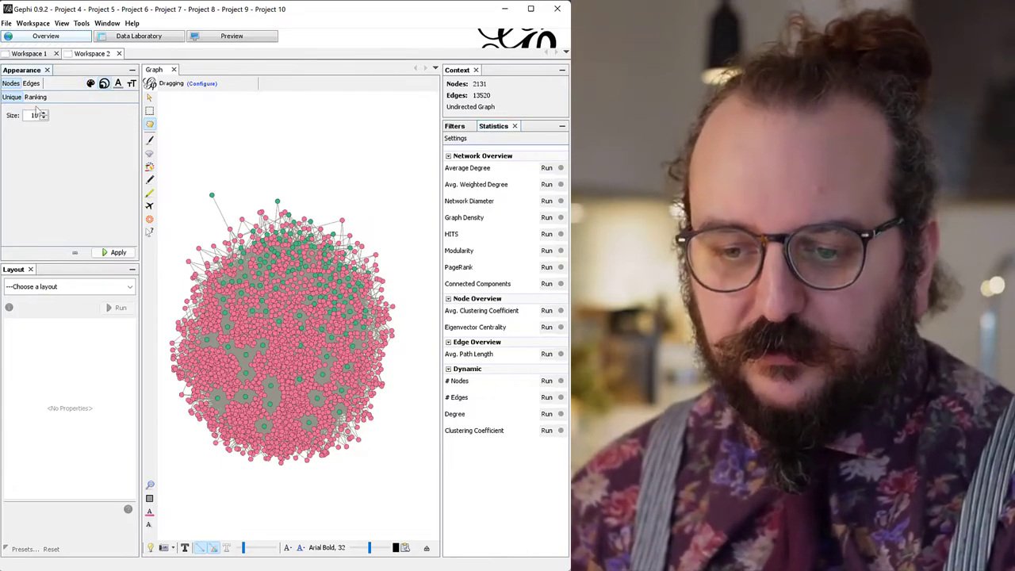
click(36, 96)
click(68, 111)
click(47, 129)
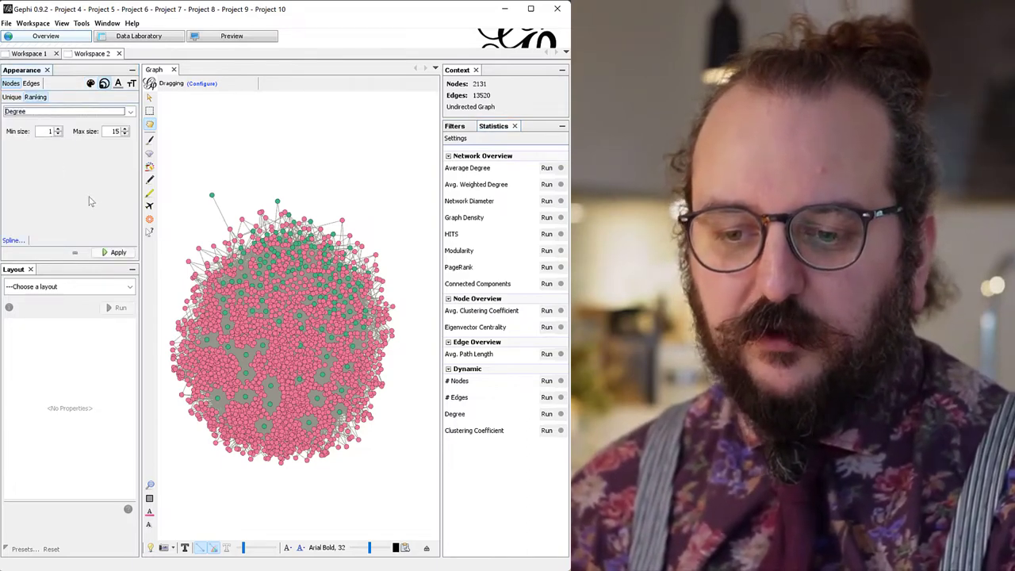
click(117, 252)
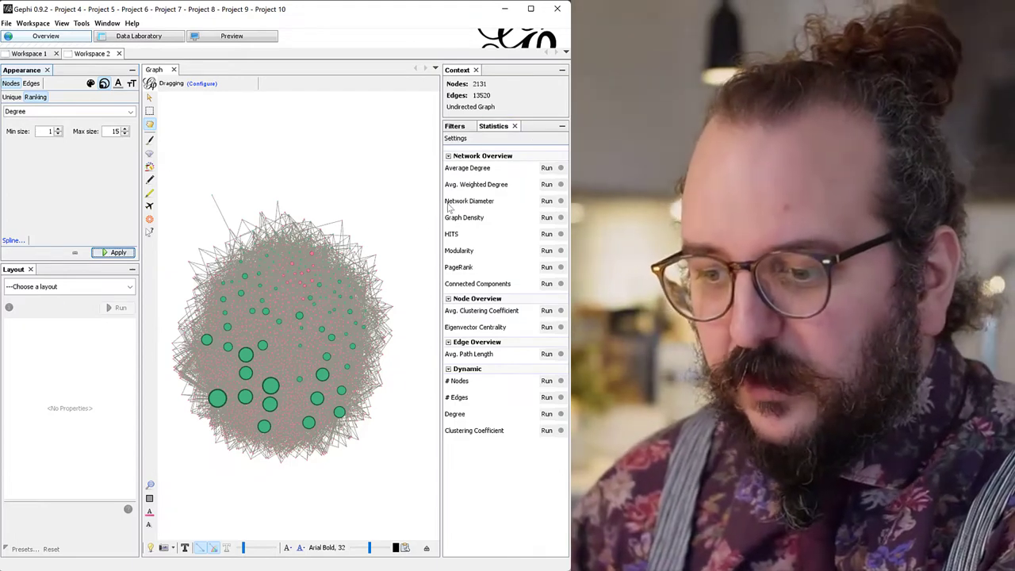
- Run Network Diameter as undirected, giving diameter 5 and average path length 2.926, then close the report
click(546, 202)
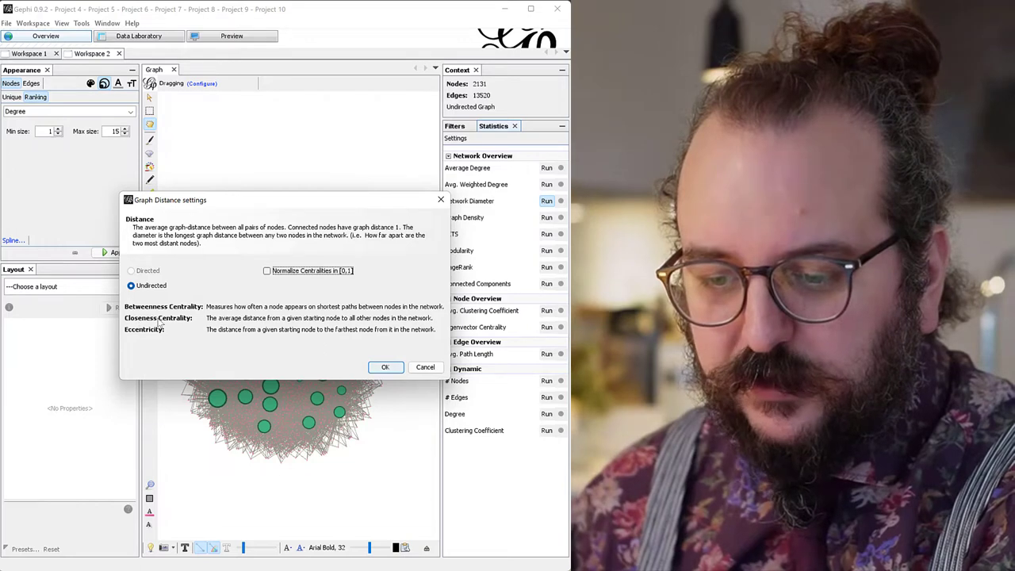
click(384, 368)
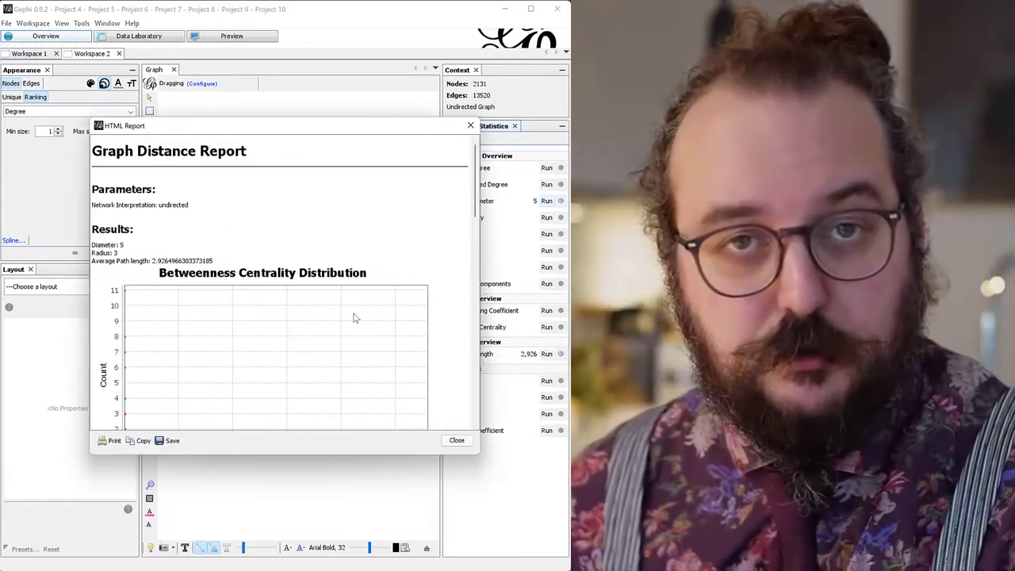
click(457, 440)
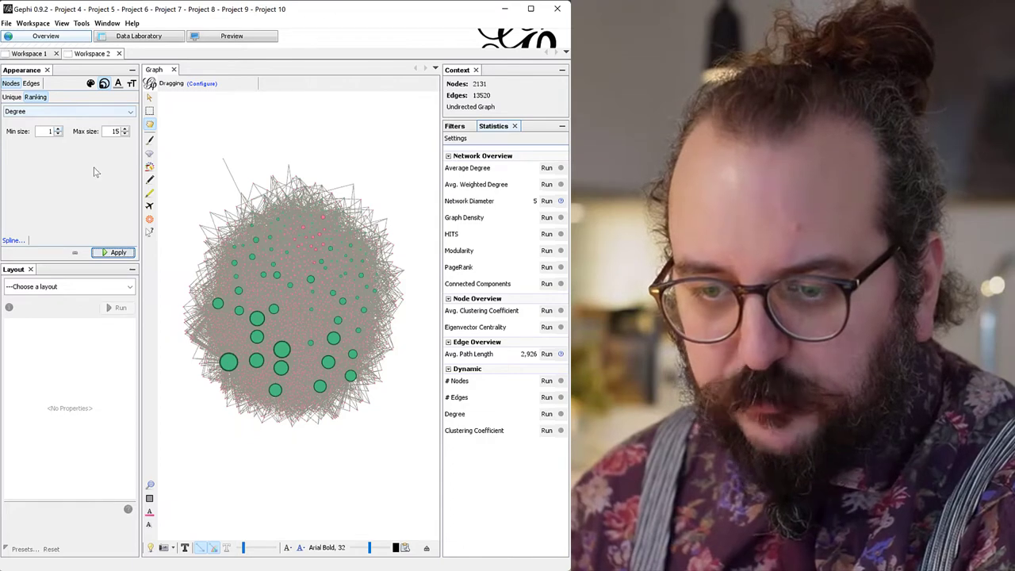
- Rank node sizes by Betweenness Centrality and apply it
click(67, 113)
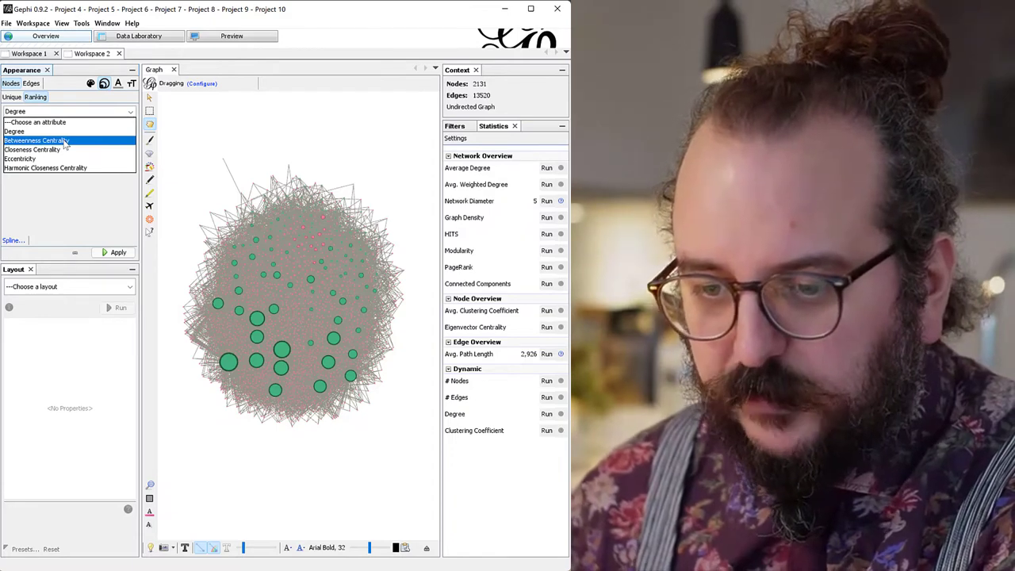
click(65, 141)
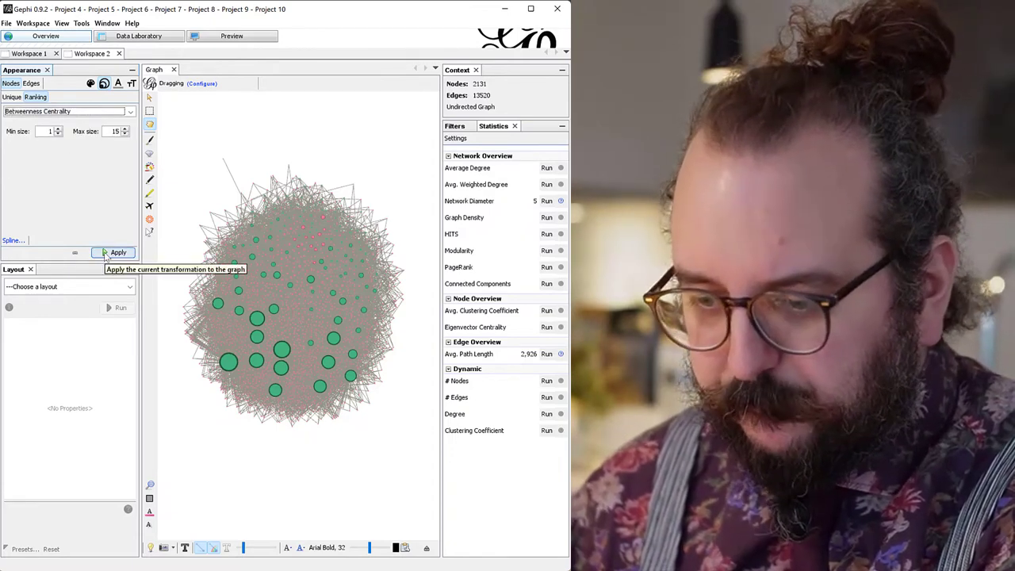
click(105, 254)
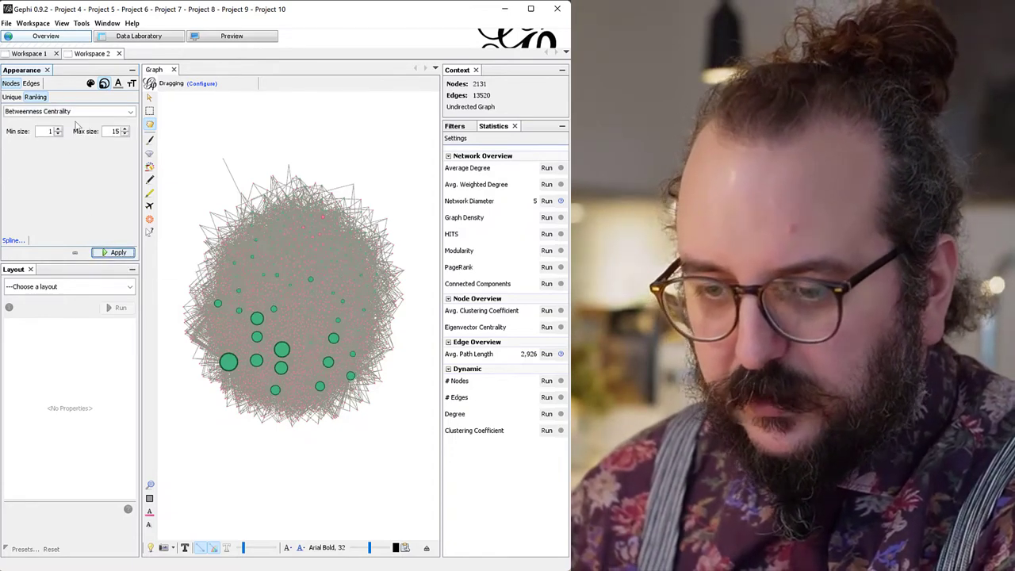
- Compare with Degree-based node sizing, then reapply Betweenness Centrality sizing
click(77, 112)
click(78, 131)
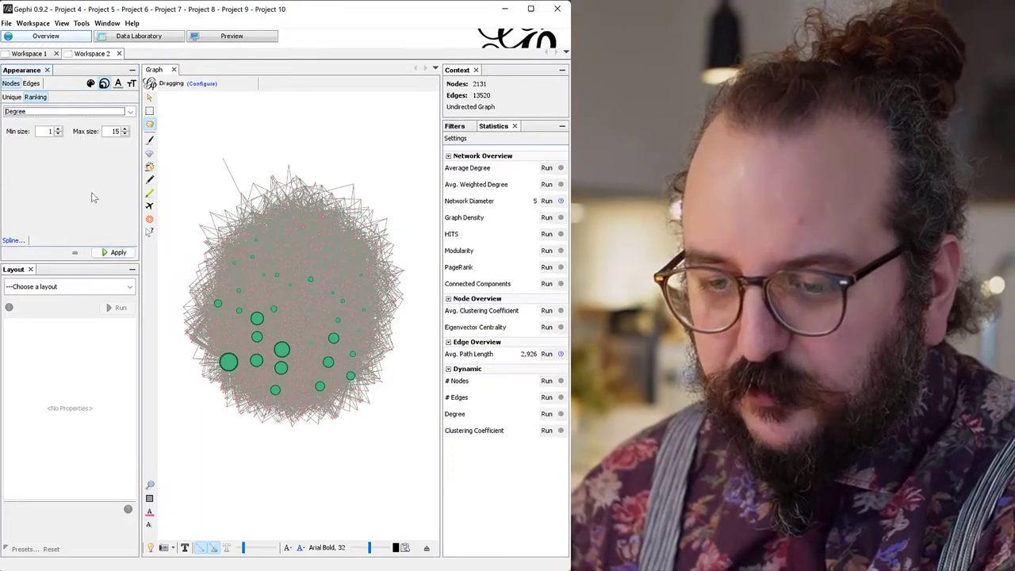
click(115, 253)
click(82, 113)
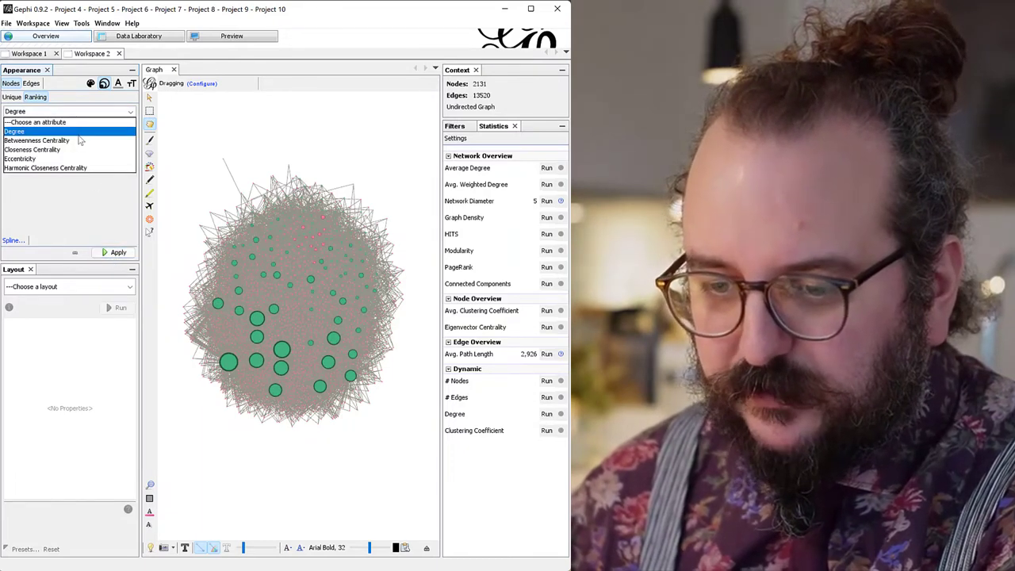
click(79, 141)
click(118, 252)
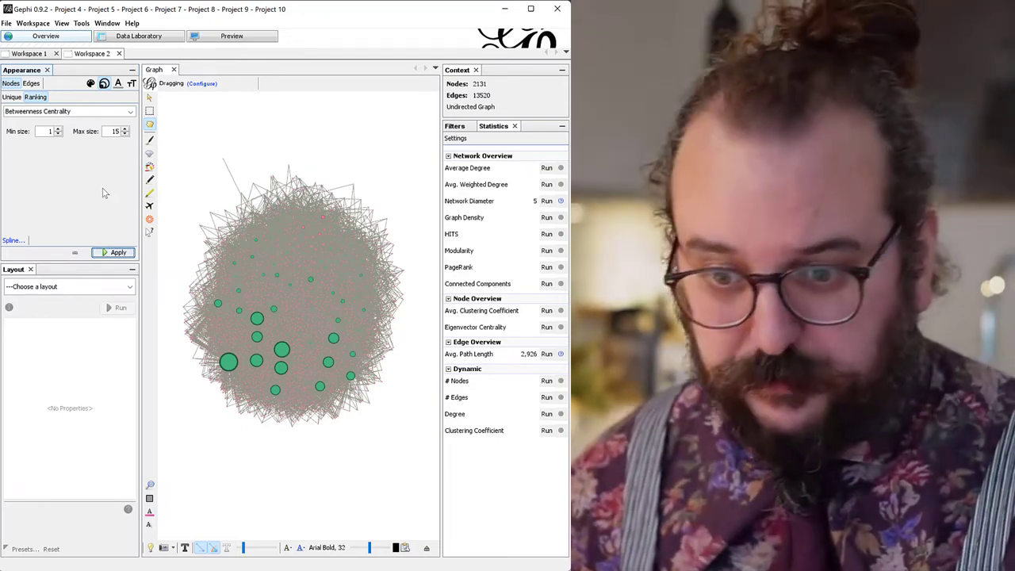
- Rank node sizes by Closeness Centrality and apply it
click(94, 111)
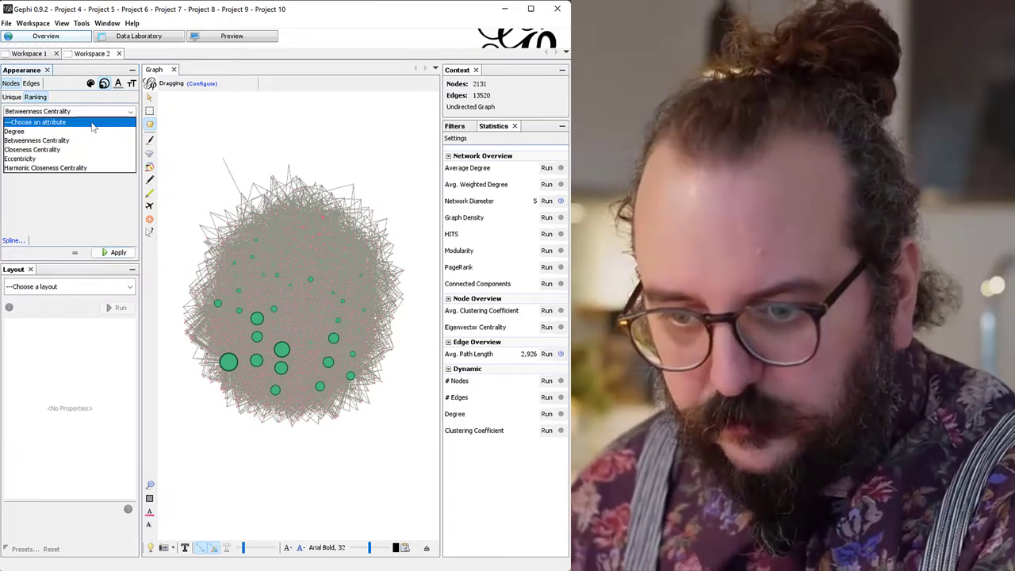
click(93, 151)
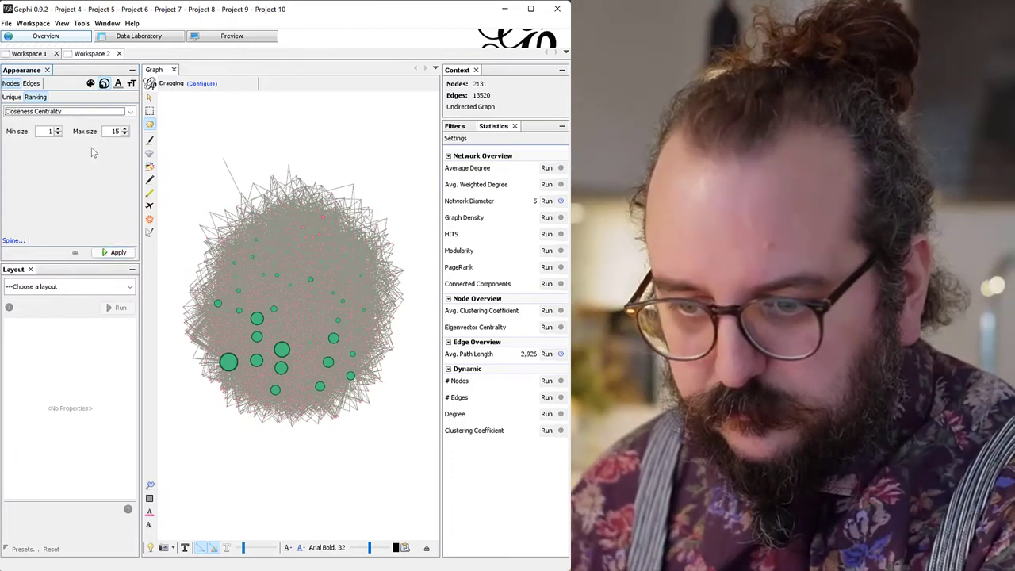
click(118, 253)
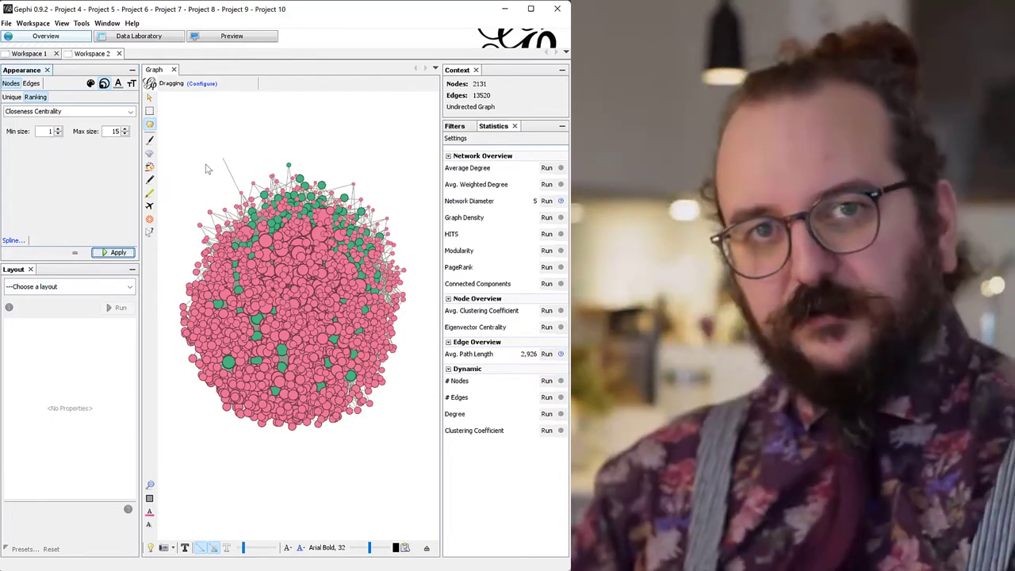
- Bend the size interpolation spline from linear to a curve and reapply the Closeness sizing
click(13, 241)
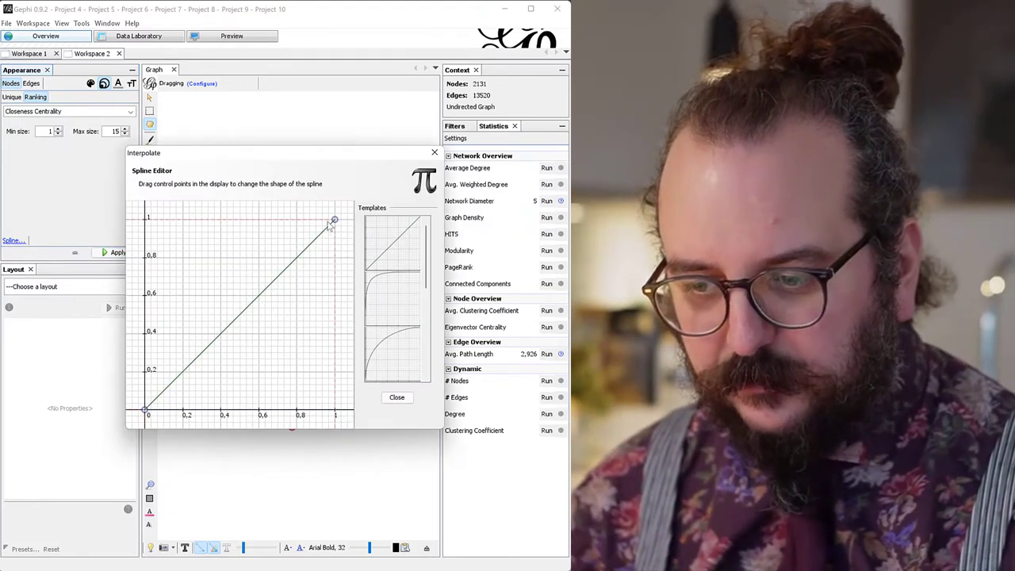
drag(336, 221, 341, 367)
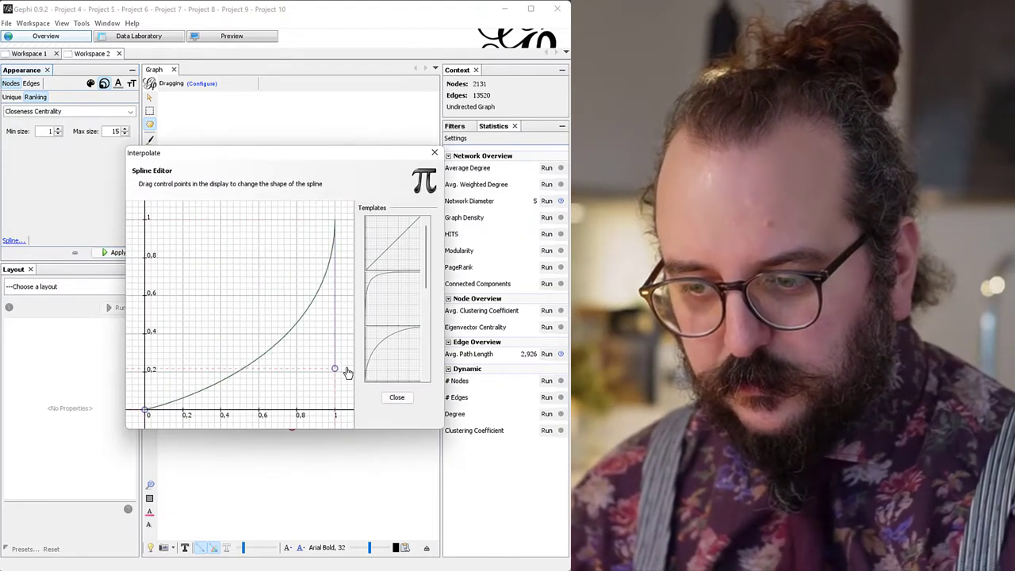
click(397, 397)
click(119, 252)
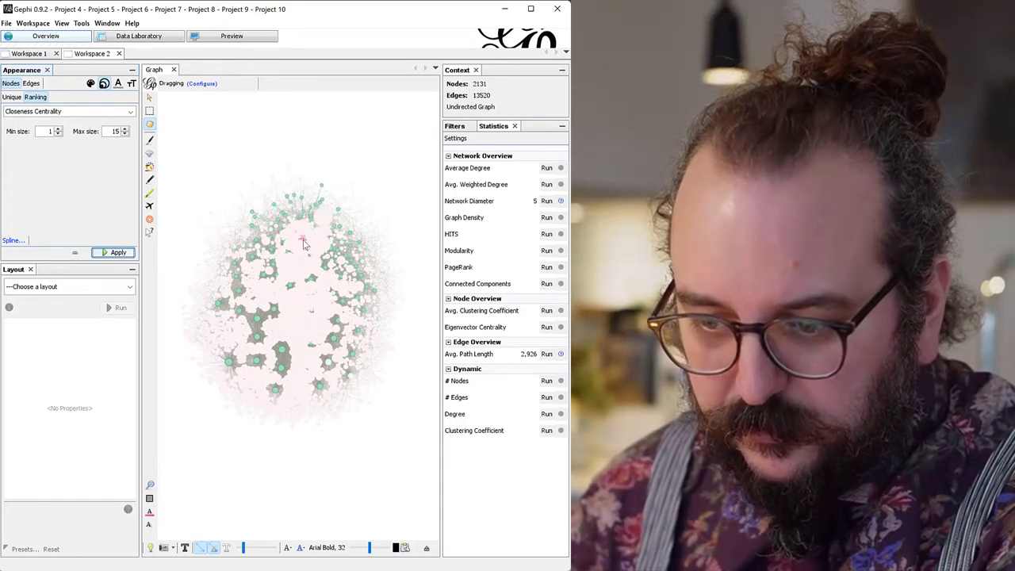
- Nudge a node in the top cluster, then zoom around and re-centre the network
mouse_move(317, 236)
mouse_down()
mouse_move(325, 220)
mouse_move(328, 228)
mouse_move(301, 246)
mouse_up()
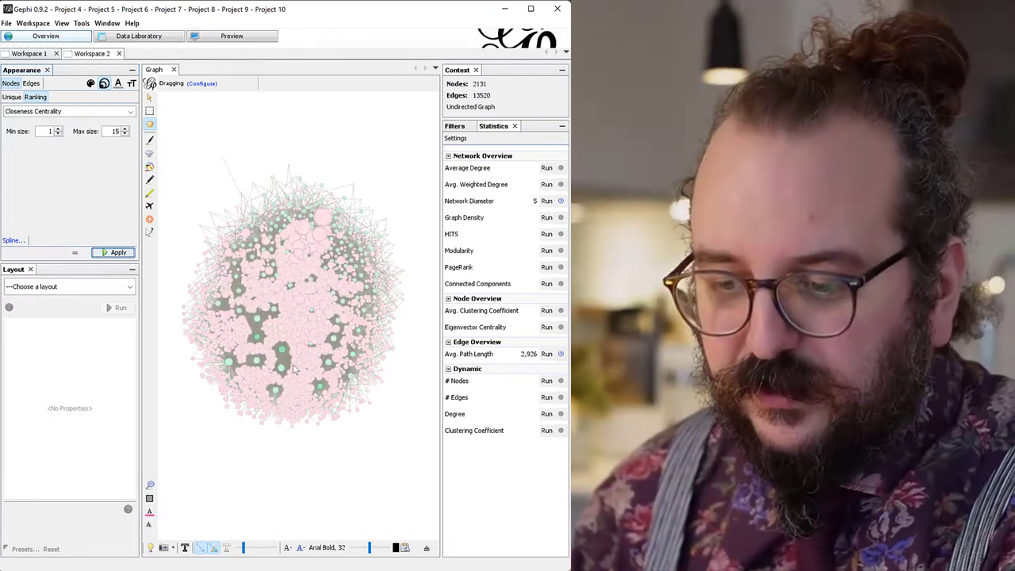
scroll(307, 252, up, 2)
scroll(308, 252, up, 3)
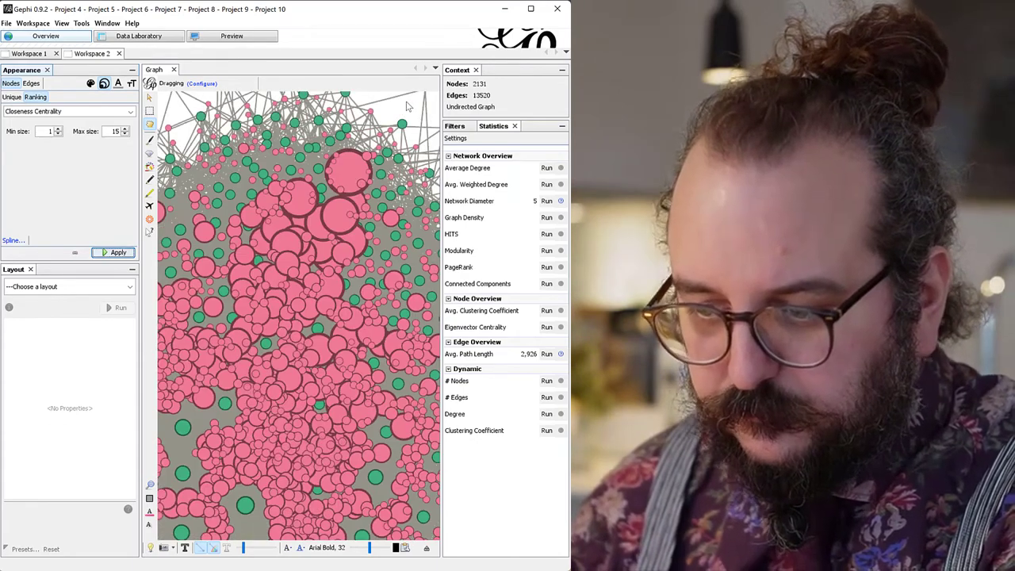
scroll(407, 106, down, 4)
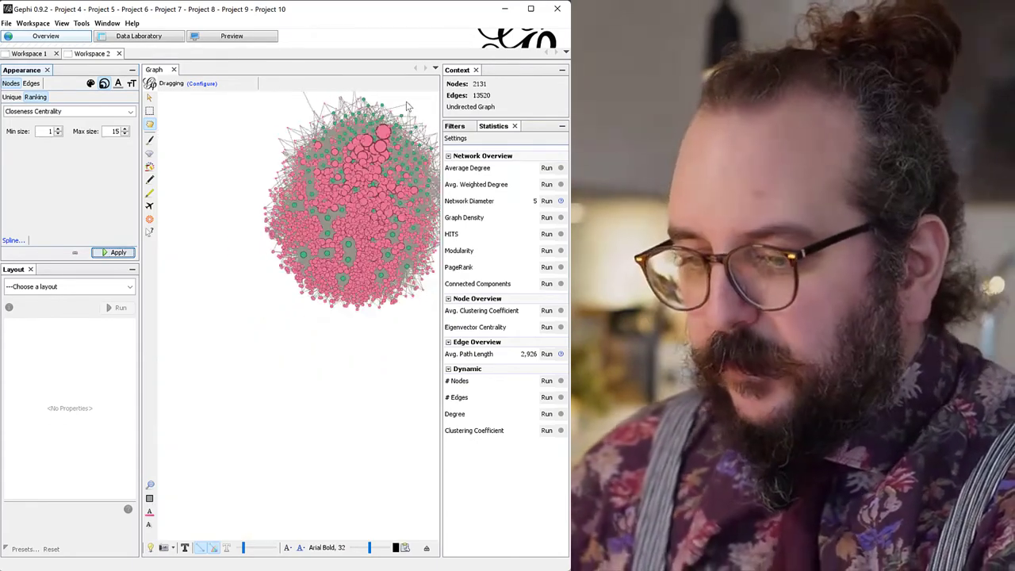
drag(407, 105, 391, 120)
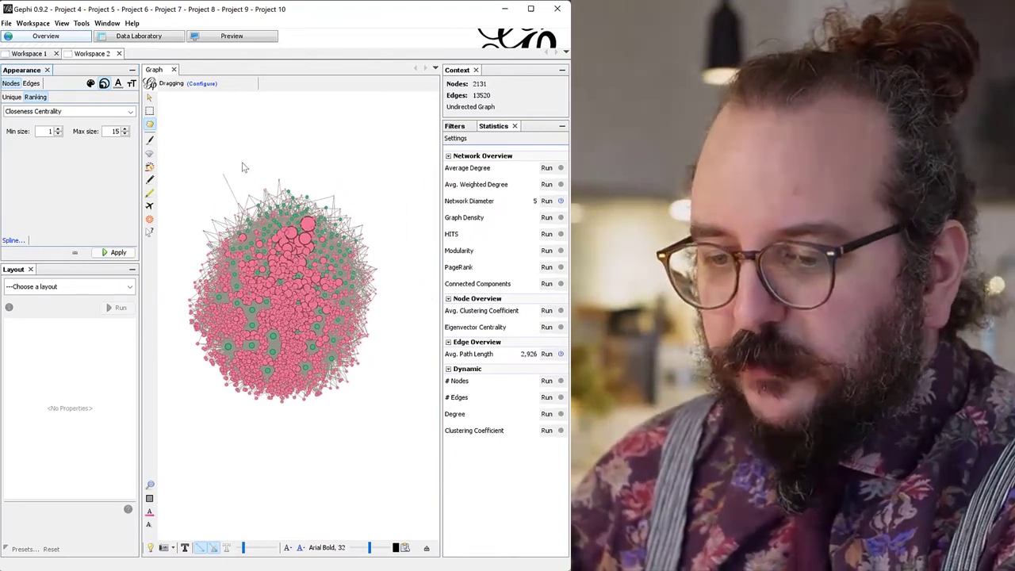
- In Data Laboratory, sort nodes by Betweenness Centrality descending and select the top Solar energy row
click(139, 37)
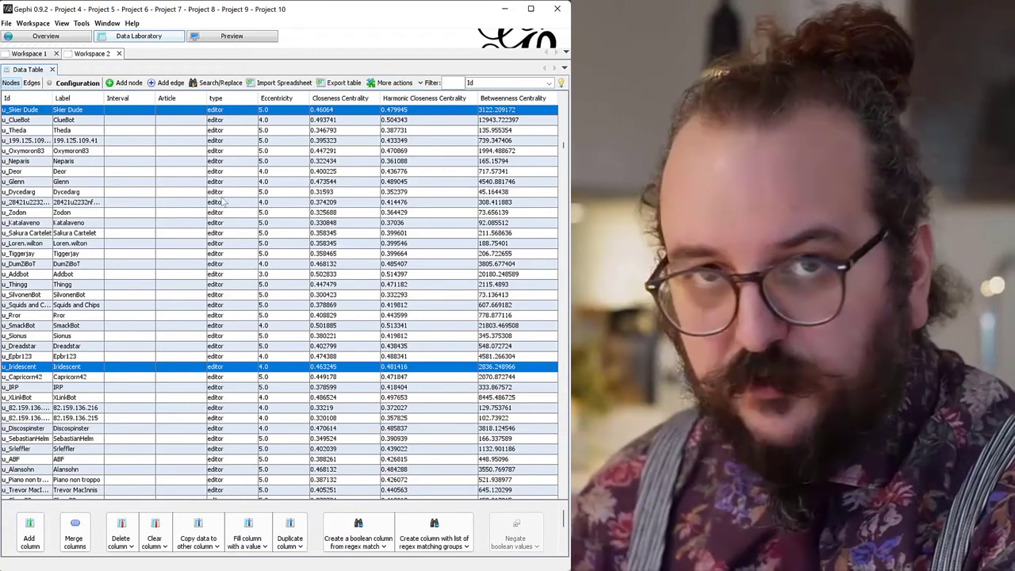
click(501, 96)
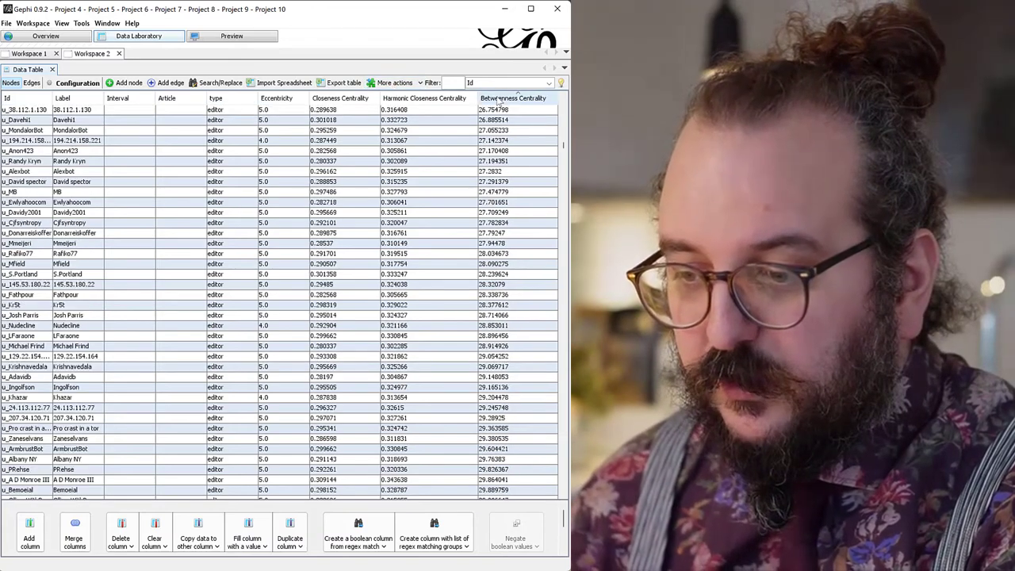
click(501, 97)
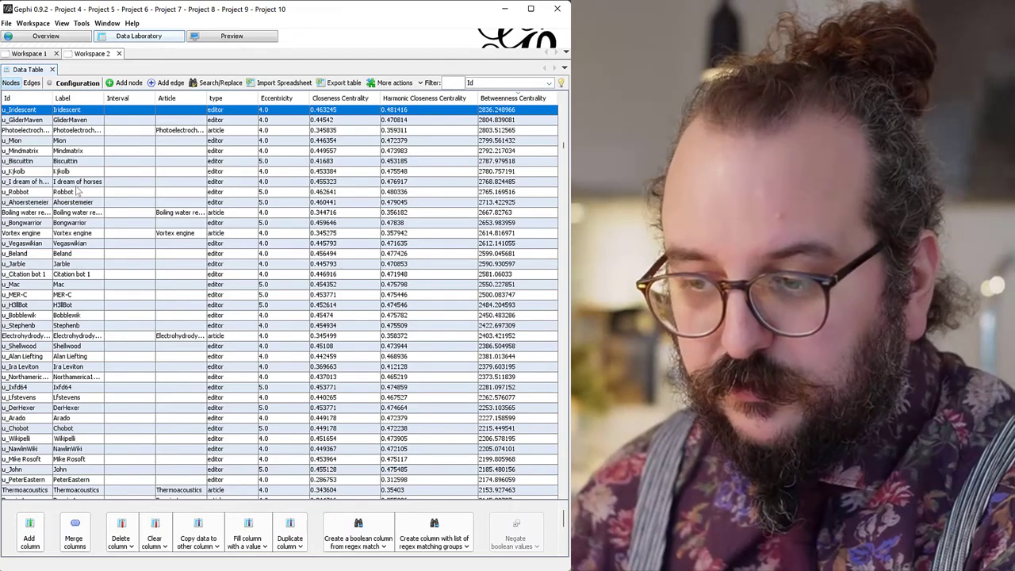
scroll(79, 190, up, 10)
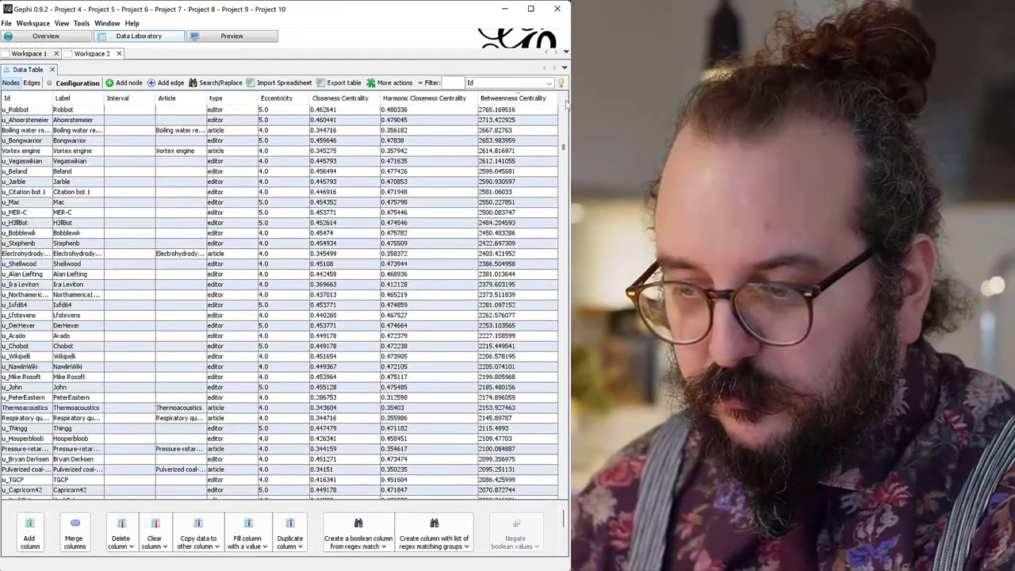
scroll(564, 140, up, 3)
drag(565, 135, 564, 113)
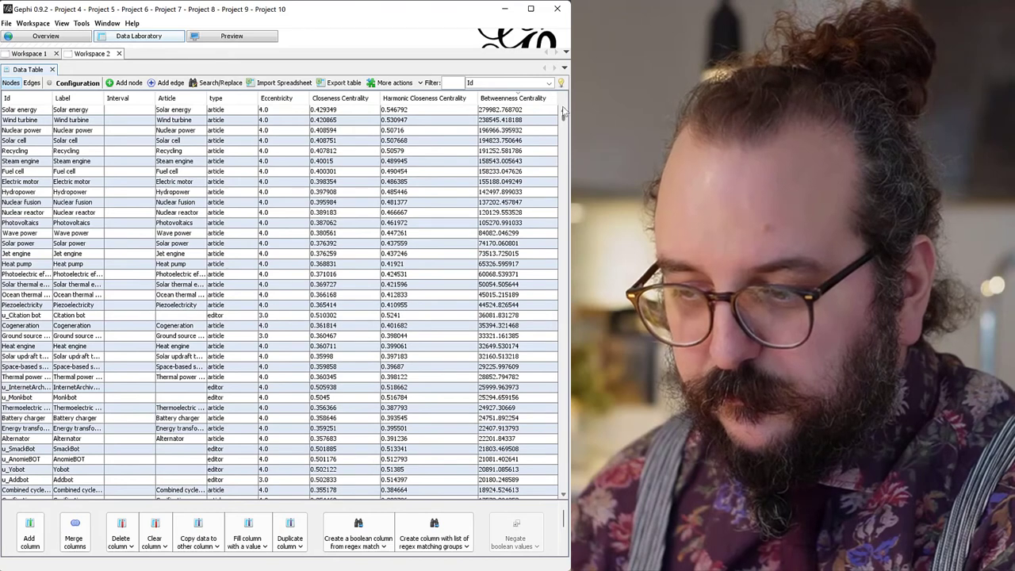
click(87, 111)
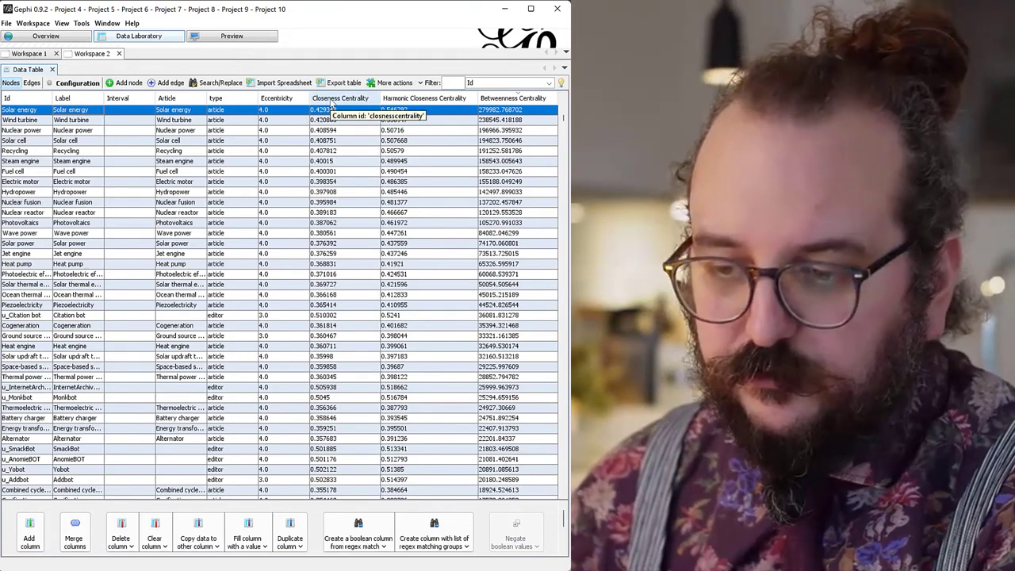
- Sort nodes by Closeness Centrality, widen the Label column, and select the top editor rows
click(332, 101)
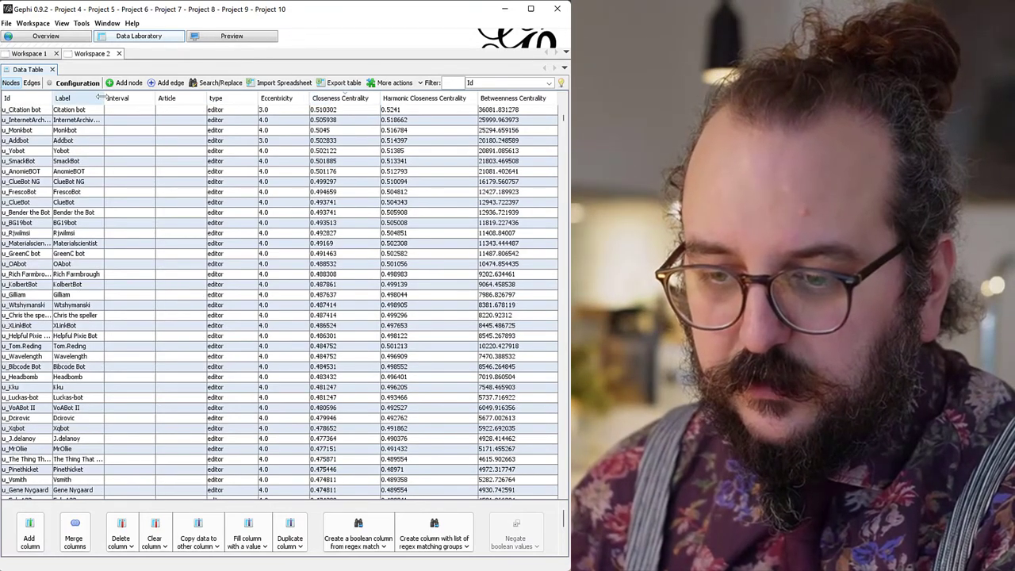
drag(101, 97, 142, 97)
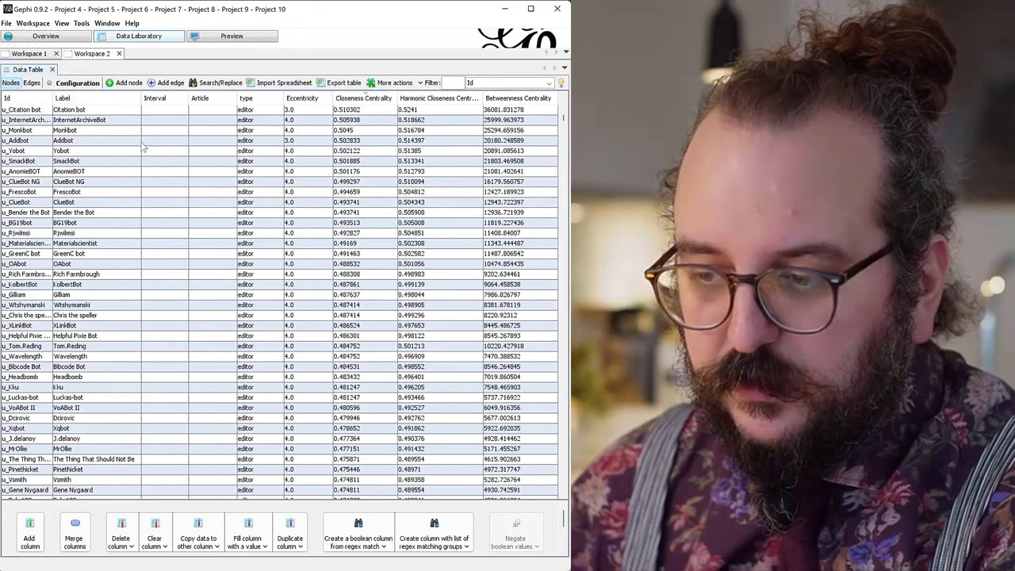
drag(261, 111, 260, 172)
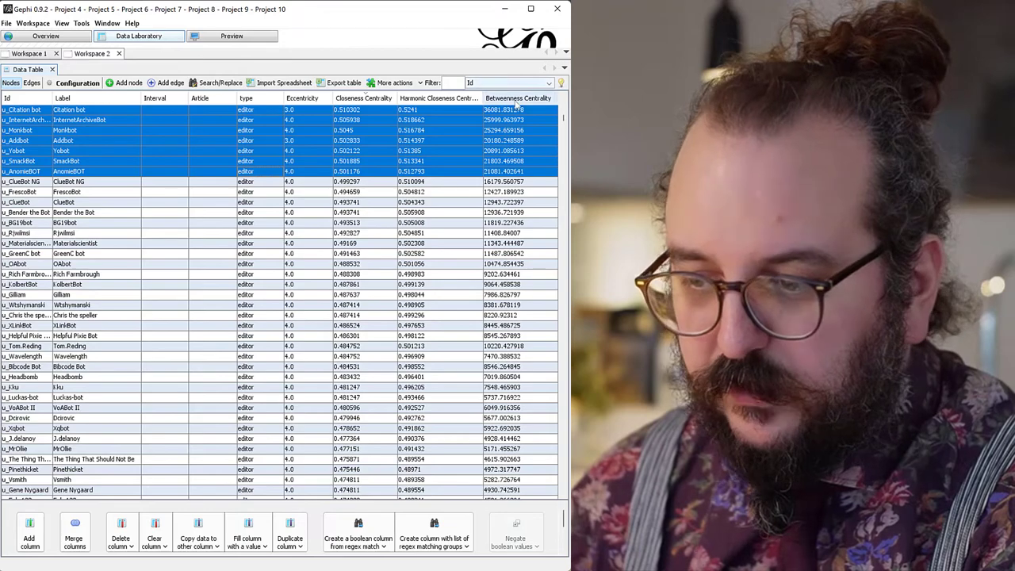
- Re-sort by Betweenness Centrality highest first and select the Wind turbine row
click(517, 98)
click(517, 98)
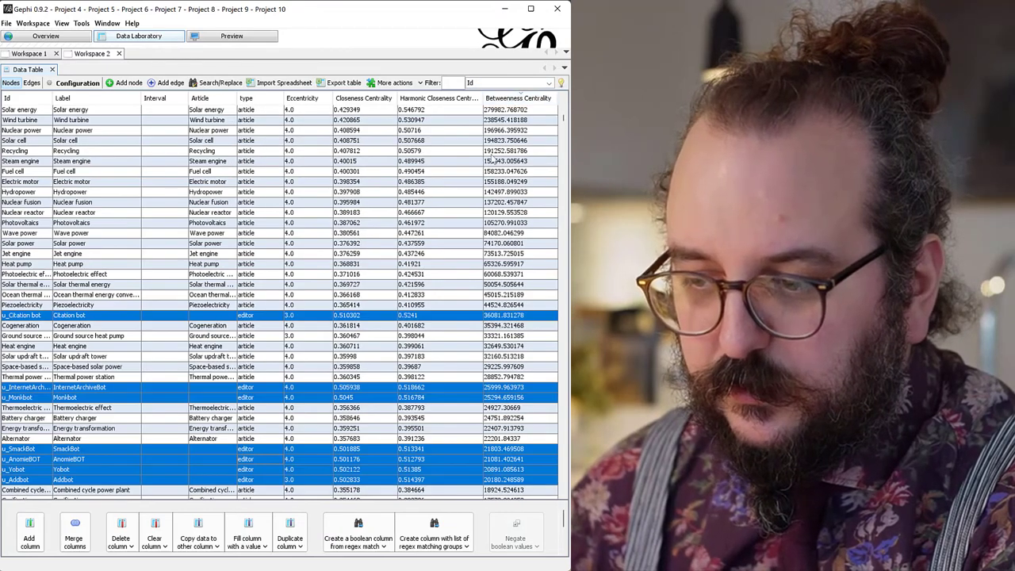
click(246, 120)
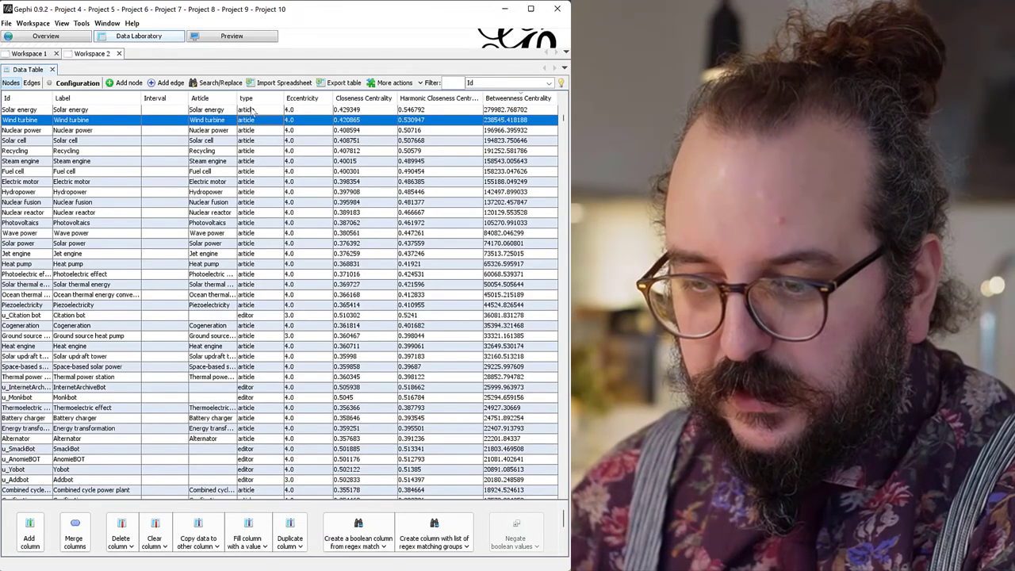